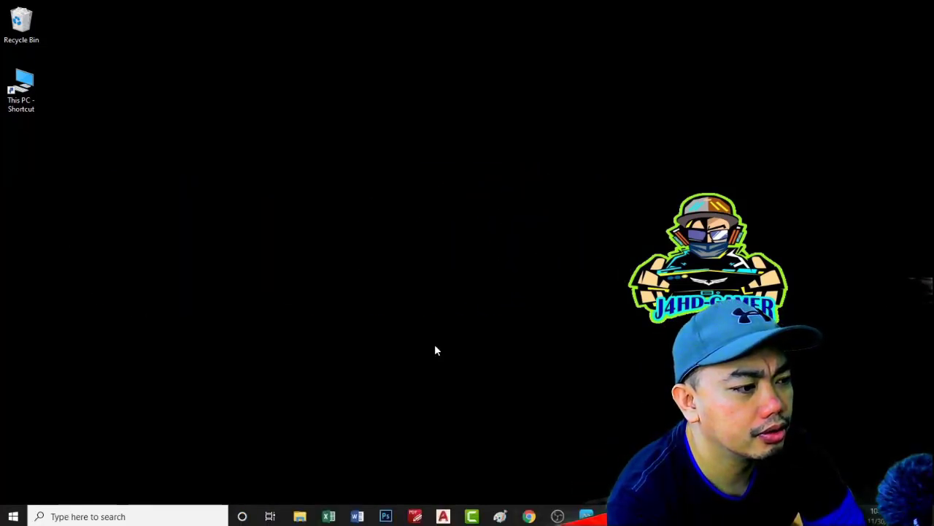
- Open This PC's Properties from File Explorer to show Windows 10 Pro and 4.00 GB RAM
{"action": "left_click", "coordinate": [300, 516]}
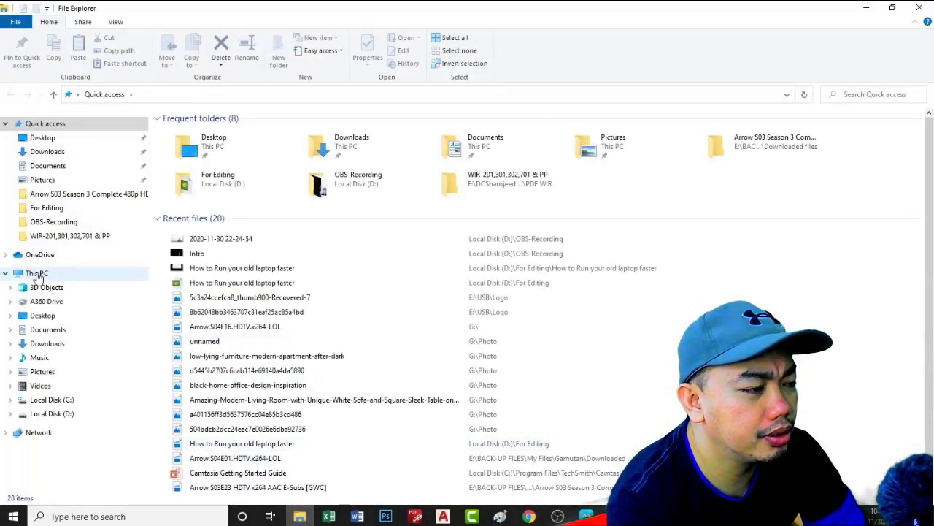
{"action": "right_click", "coordinate": [38, 276]}
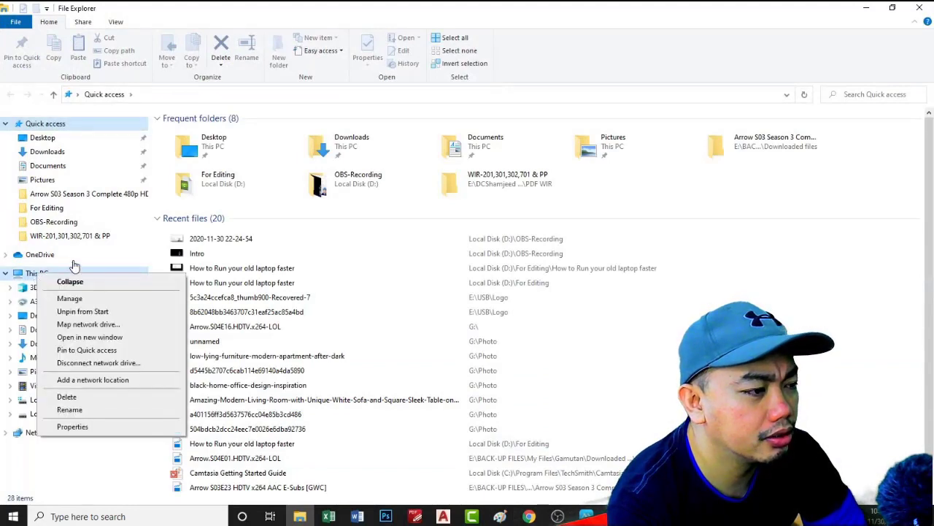
{"action": "left_click", "coordinate": [72, 426]}
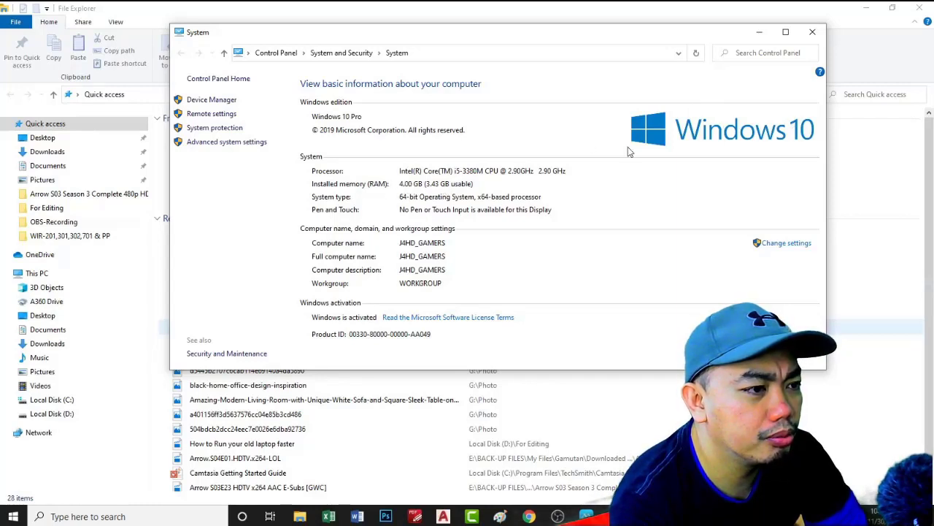
- Go from Advanced system settings to Performance Options' Advanced tab, showing a 16384 MB paging file
{"action": "left_click", "coordinate": [236, 145]}
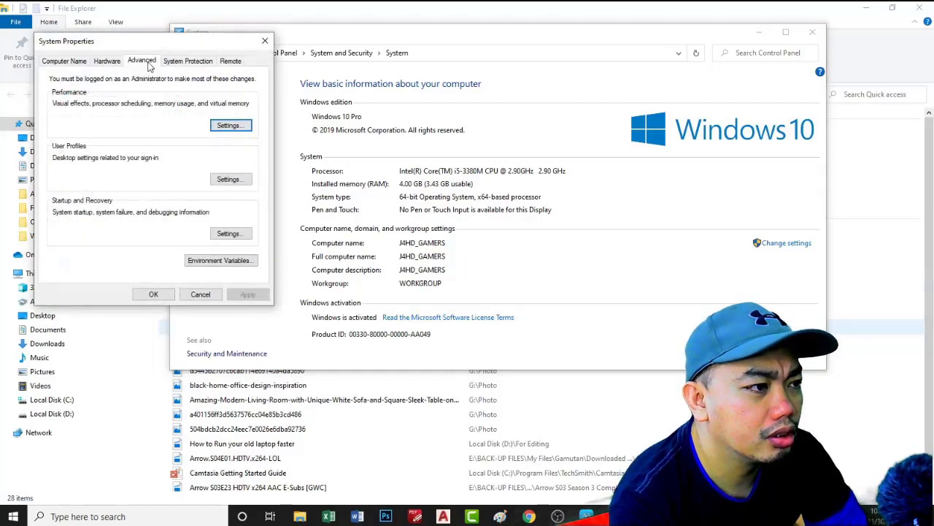
{"action": "left_click", "coordinate": [228, 126]}
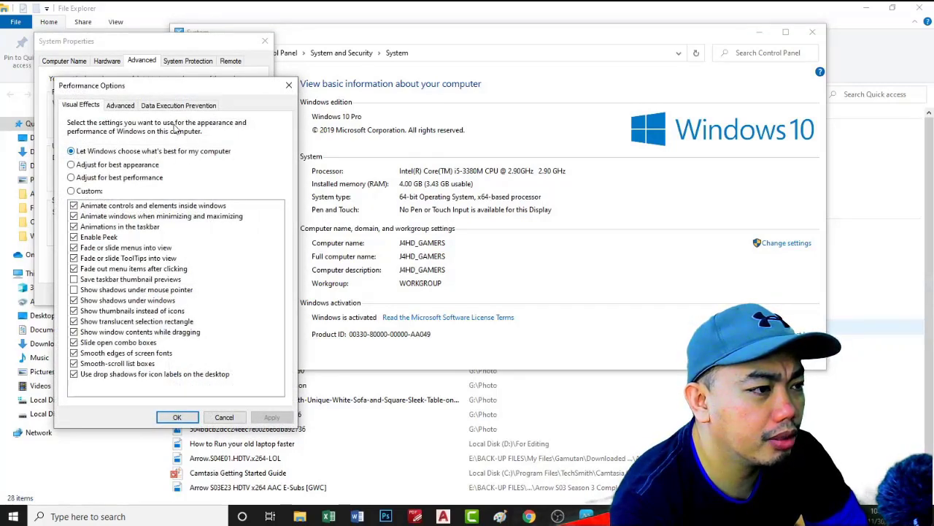
{"action": "left_click", "coordinate": [120, 106]}
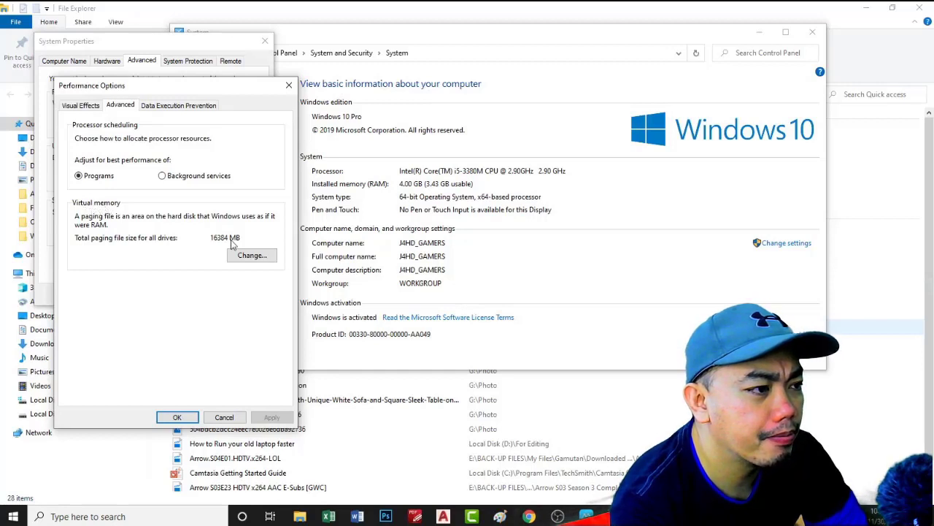
- In Virtual Memory, turn off automatic paging file management and choose Custom size for drive C:
{"action": "left_click", "coordinate": [248, 256]}
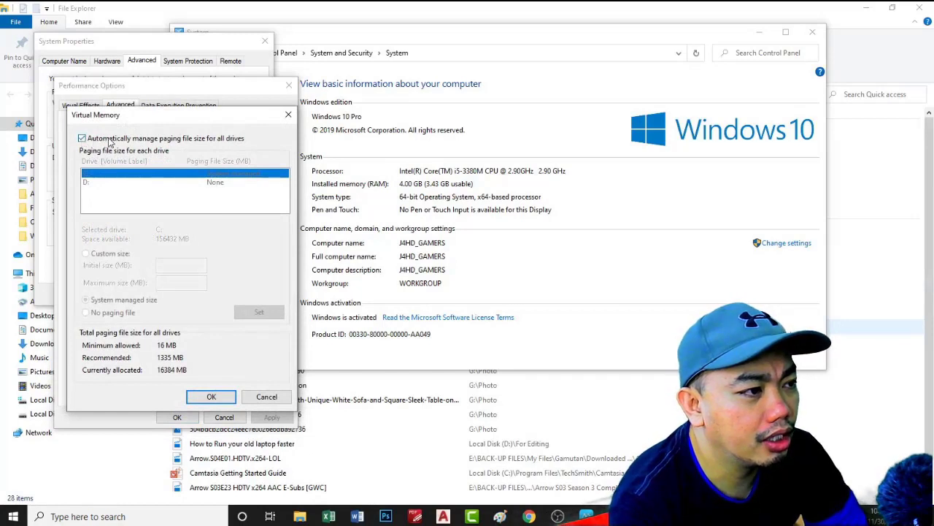
{"action": "left_click", "coordinate": [83, 139]}
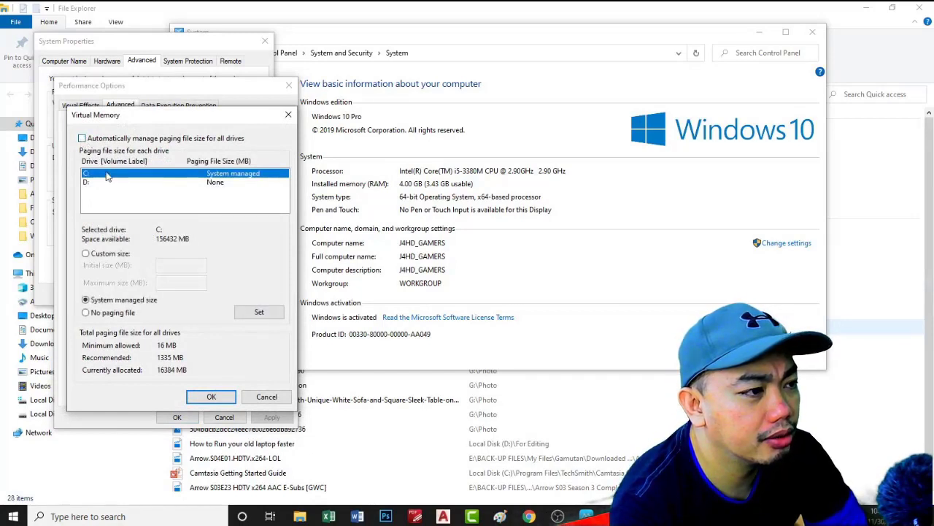
{"action": "left_click", "coordinate": [86, 254]}
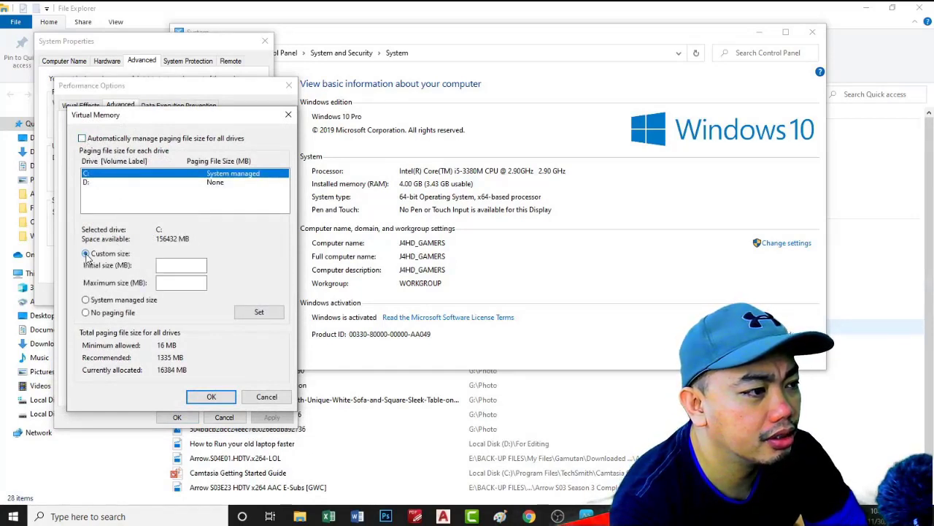
{"action": "left_click", "coordinate": [121, 177]}
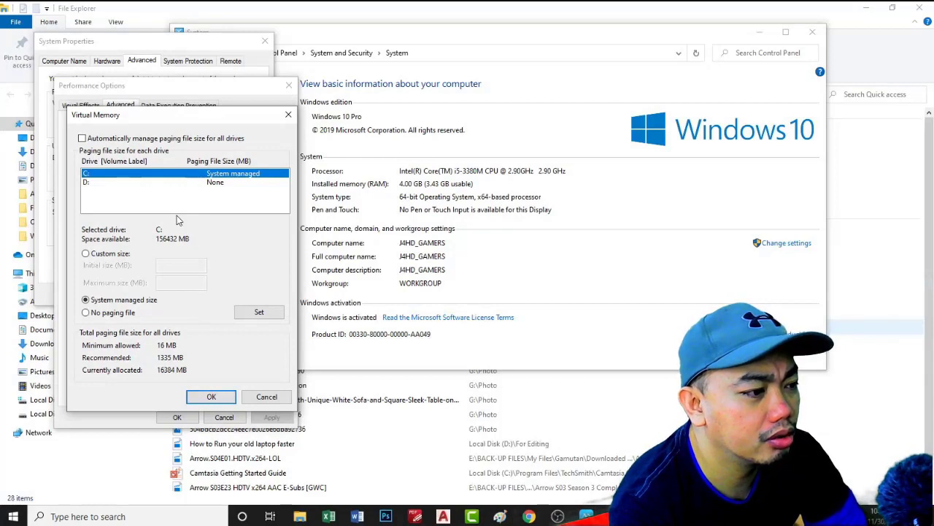
{"action": "left_click", "coordinate": [86, 254]}
- Focus the Initial size field, then search Windows for Calculator with 'cal'
{"action": "left_click", "coordinate": [161, 265]}
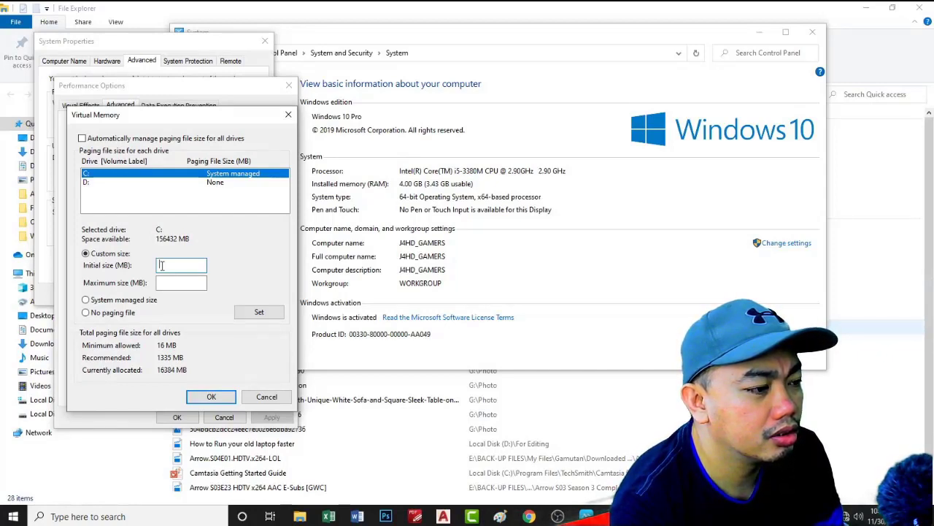
{"action": "left_click", "coordinate": [162, 266]}
{"action": "left_click", "coordinate": [135, 516]}
{"action": "type", "text": "cal"}
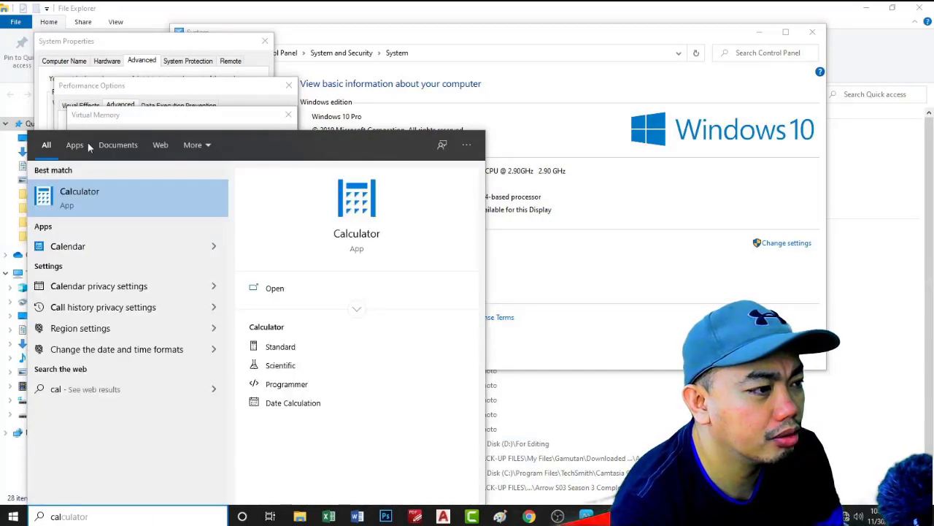
- Launch Calculator and move the Virtual Memory dialog up beside it
{"action": "key", "text": "Return"}
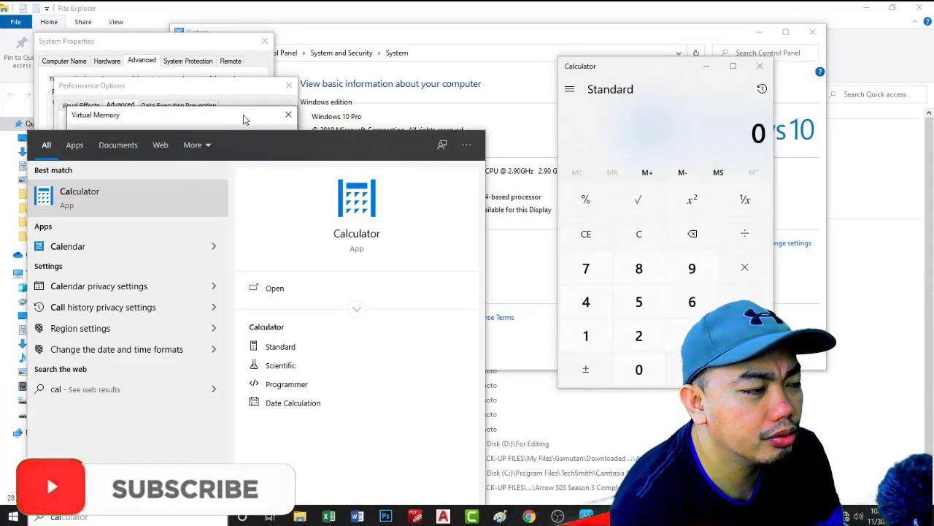
{"action": "left_click", "coordinate": [267, 126]}
{"action": "left_click_drag", "start_coordinate": [225, 121], "coordinate": [471, 76]}
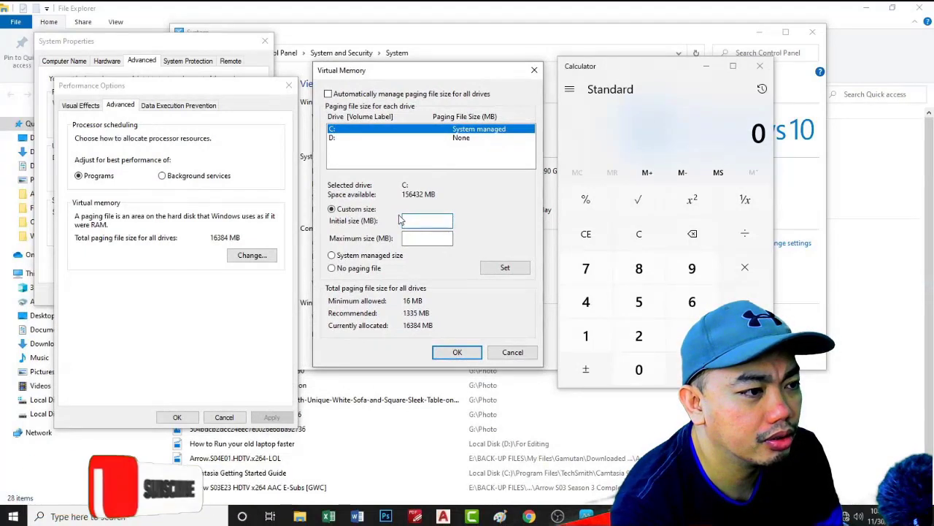
- Enter 1 × 1024 in Calculator, then clear the calculation
{"action": "left_click", "coordinate": [586, 336]}
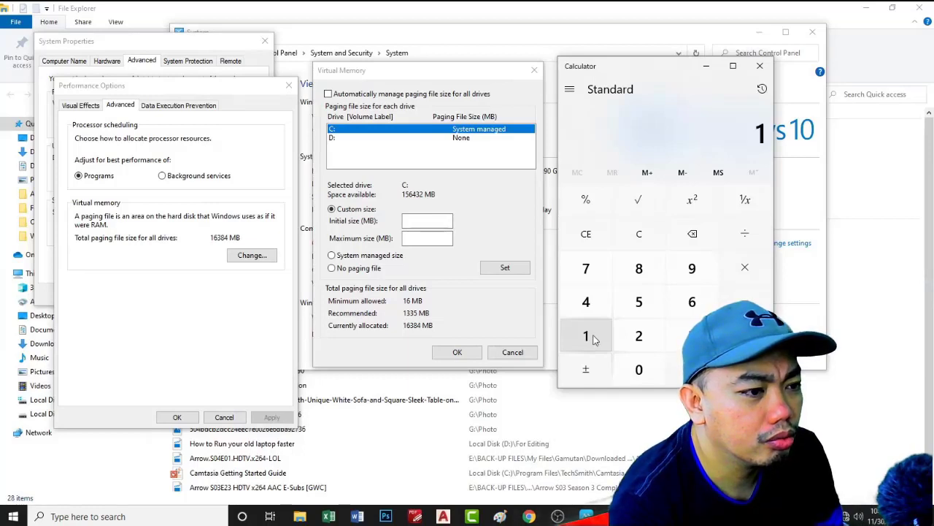
{"action": "left_click", "coordinate": [745, 267]}
{"action": "left_click", "coordinate": [586, 336]}
{"action": "left_click", "coordinate": [639, 369]}
{"action": "left_click", "coordinate": [638, 336]}
{"action": "left_click", "coordinate": [584, 310]}
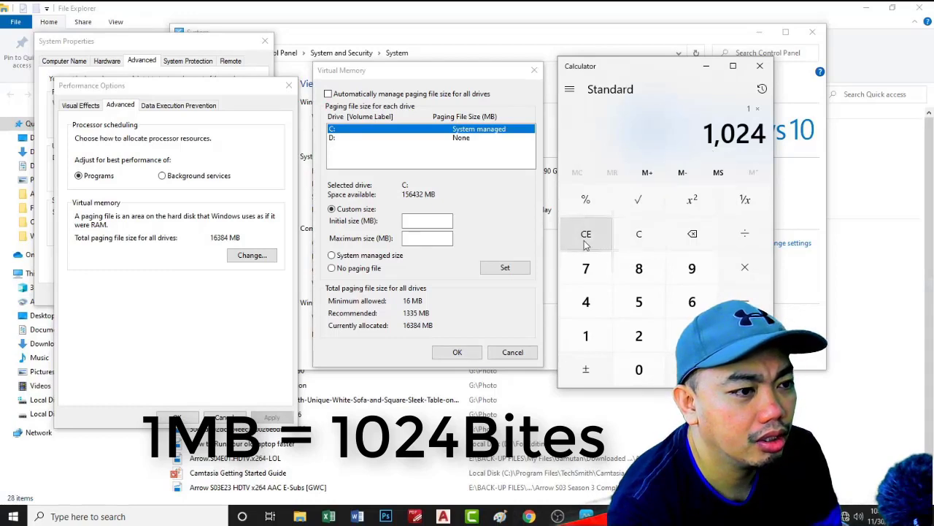
{"action": "left_click", "coordinate": [639, 234]}
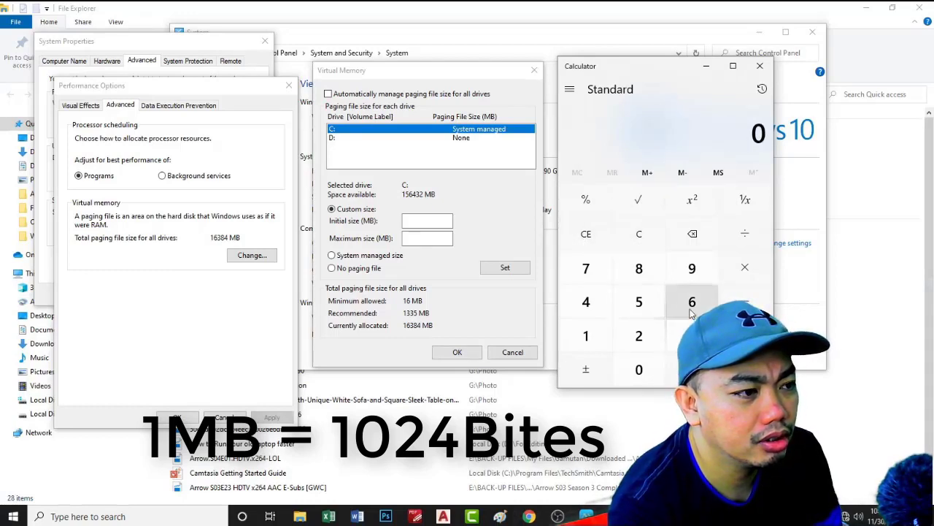
- Compute 16 × 1024 = 16,384 in Calculator
{"action": "left_click", "coordinate": [588, 337]}
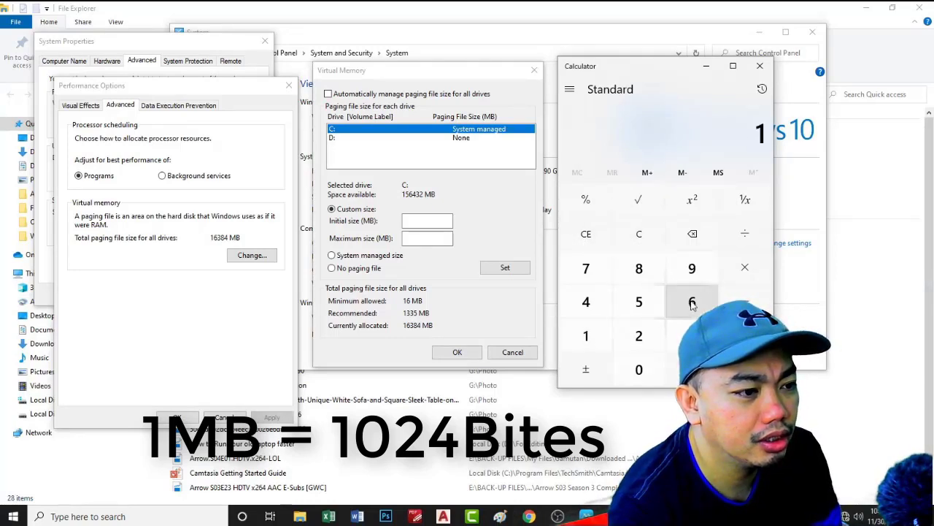
{"action": "left_click", "coordinate": [693, 304]}
{"action": "left_click", "coordinate": [743, 267]}
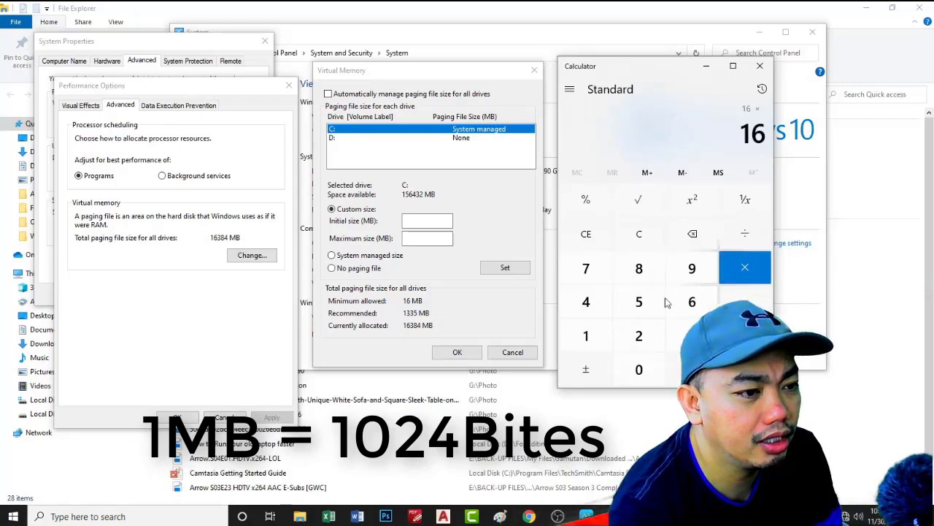
{"action": "left_click", "coordinate": [586, 335]}
{"action": "left_click", "coordinate": [638, 370]}
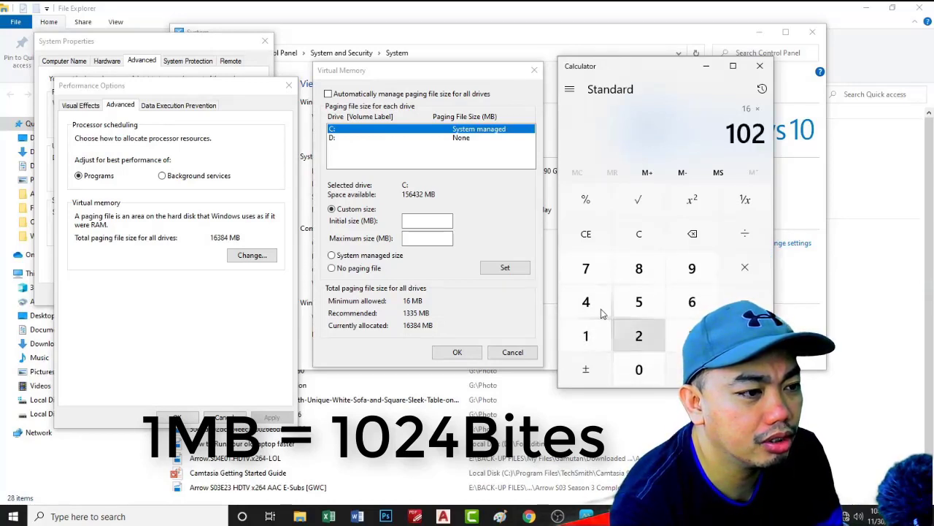
{"action": "left_click", "coordinate": [639, 335]}
{"action": "left_click", "coordinate": [586, 301]}
{"action": "left_click", "coordinate": [745, 368]}
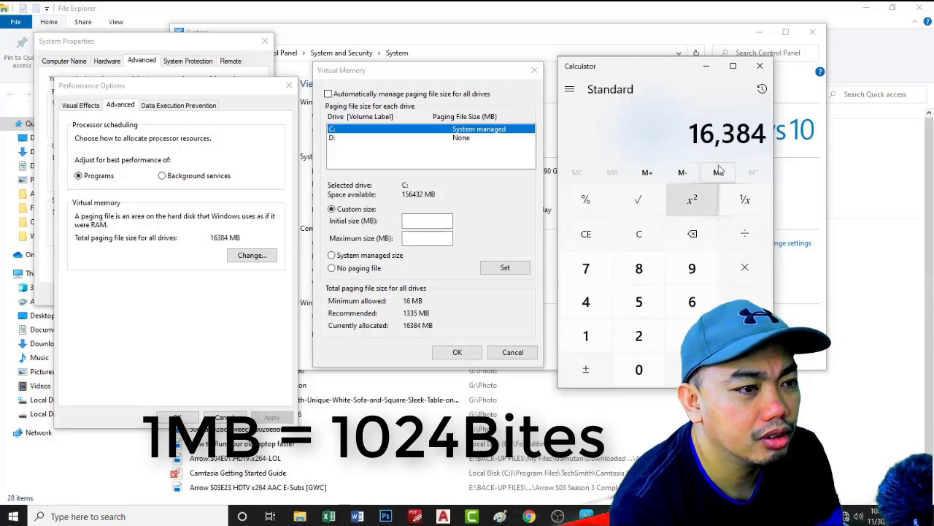
- Type 16384 MB as the Initial size for drive C and move to the Maximum field
{"action": "left_click", "coordinate": [431, 219]}
{"action": "type", "text": "163"}
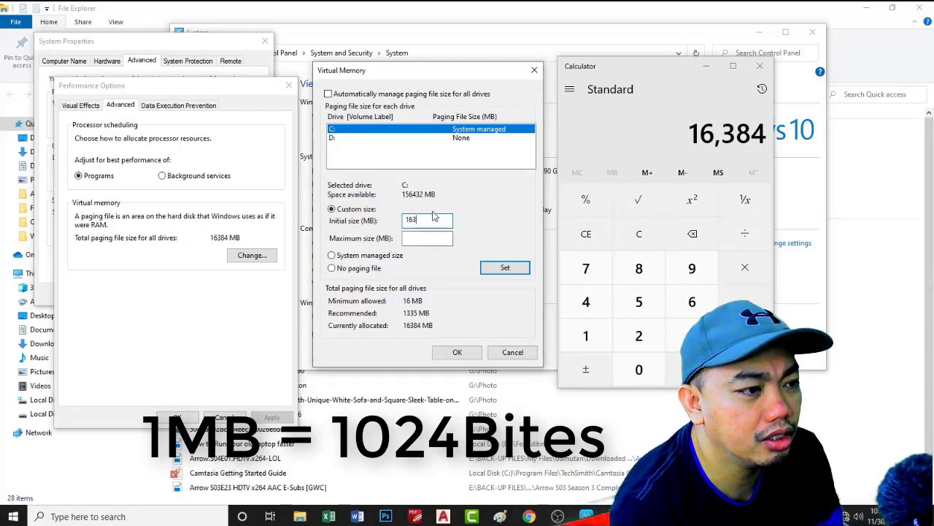
{"action": "type", "text": "84"}
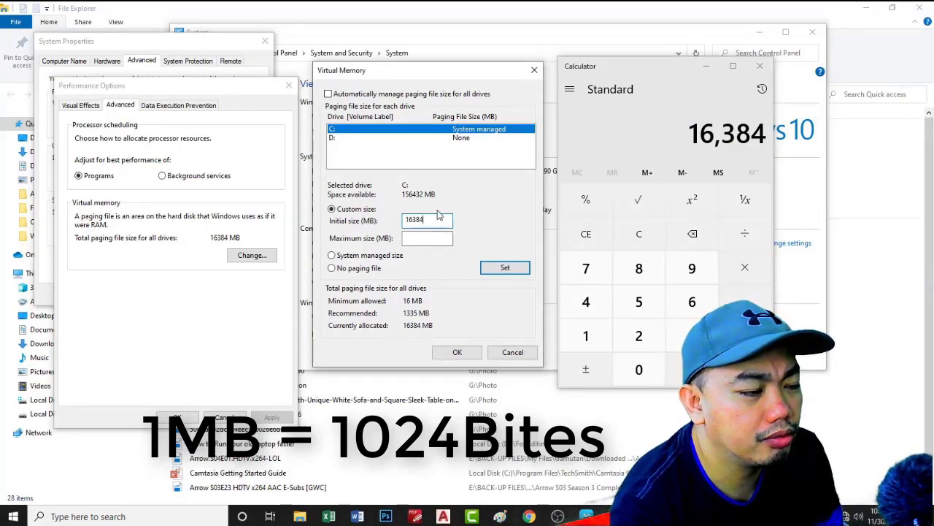
{"action": "left_click", "coordinate": [412, 238]}
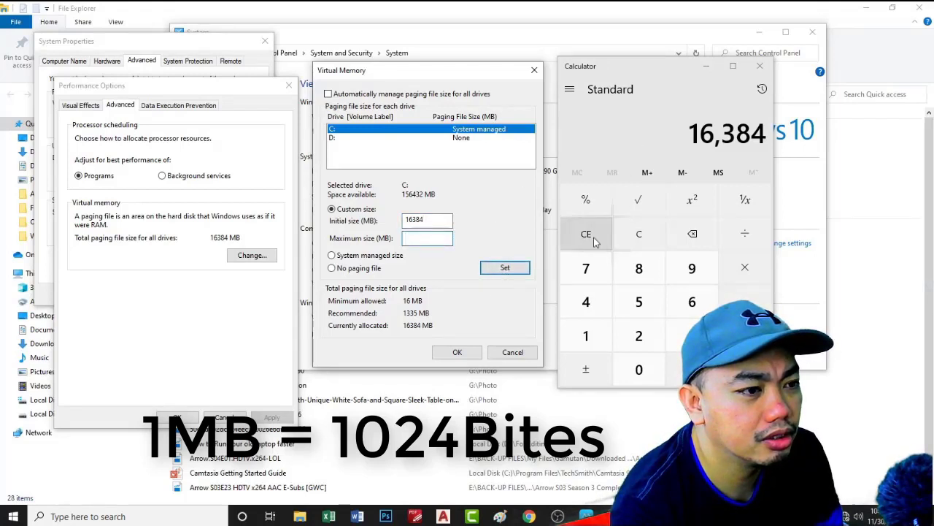
- Clear Calculator and enter 32, correcting an accidental 64
{"action": "left_click", "coordinate": [639, 235]}
{"action": "left_click", "coordinate": [685, 303]}
{"action": "left_click", "coordinate": [586, 305]}
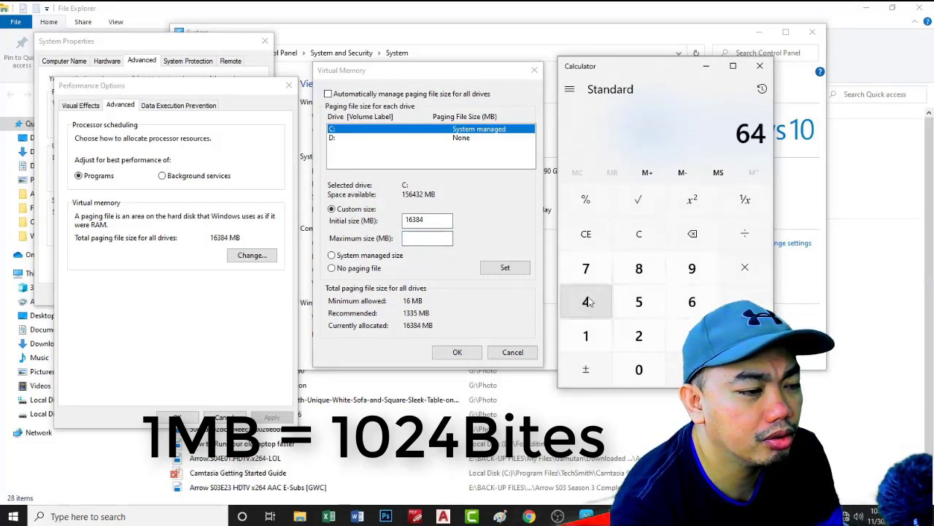
{"action": "left_click", "coordinate": [692, 234]}
{"action": "left_click", "coordinate": [692, 234]}
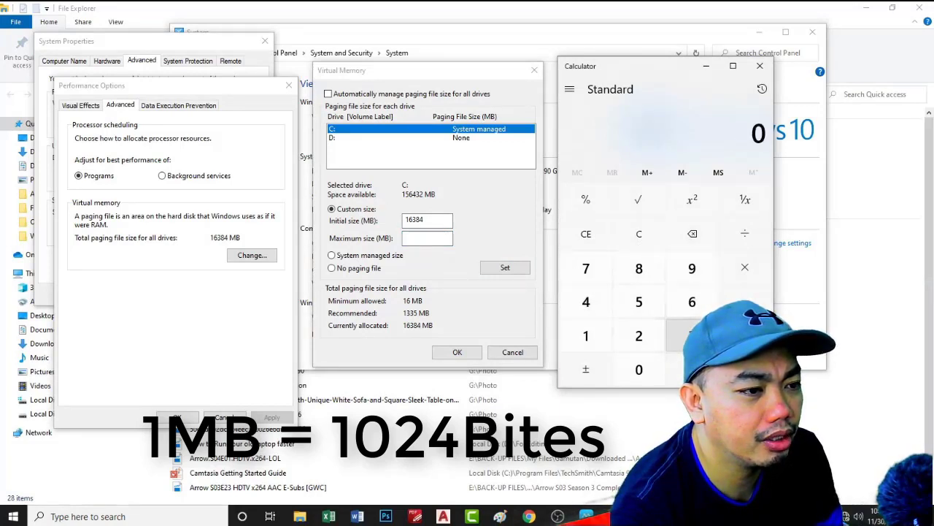
{"action": "left_click", "coordinate": [692, 335]}
{"action": "left_click", "coordinate": [640, 335]}
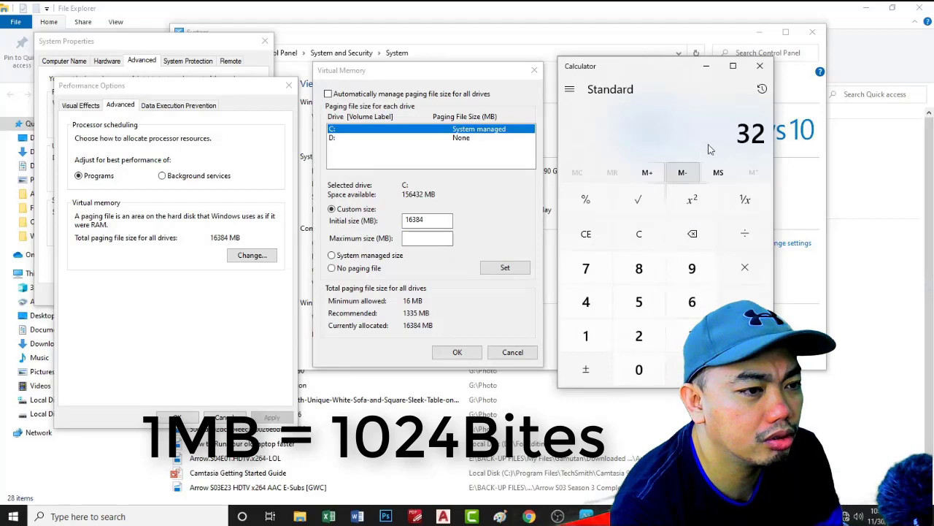
- Compute 32 × 1024 = 32,768 and enter 32768 as the Maximum size
{"action": "left_click", "coordinate": [744, 267]}
{"action": "left_click", "coordinate": [586, 335]}
{"action": "left_click", "coordinate": [638, 369]}
{"action": "left_click", "coordinate": [639, 336]}
{"action": "left_click", "coordinate": [586, 300]}
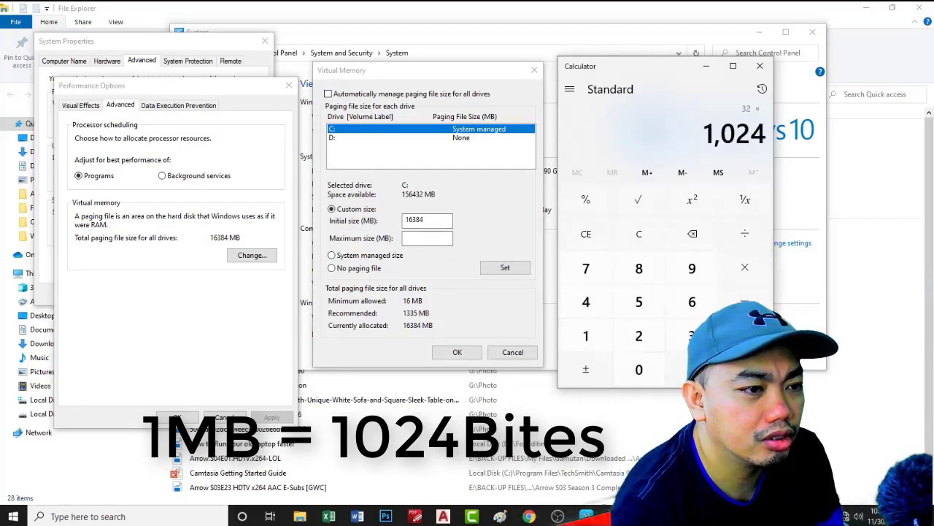
{"action": "left_click", "coordinate": [745, 369]}
{"action": "left_click", "coordinate": [423, 240]}
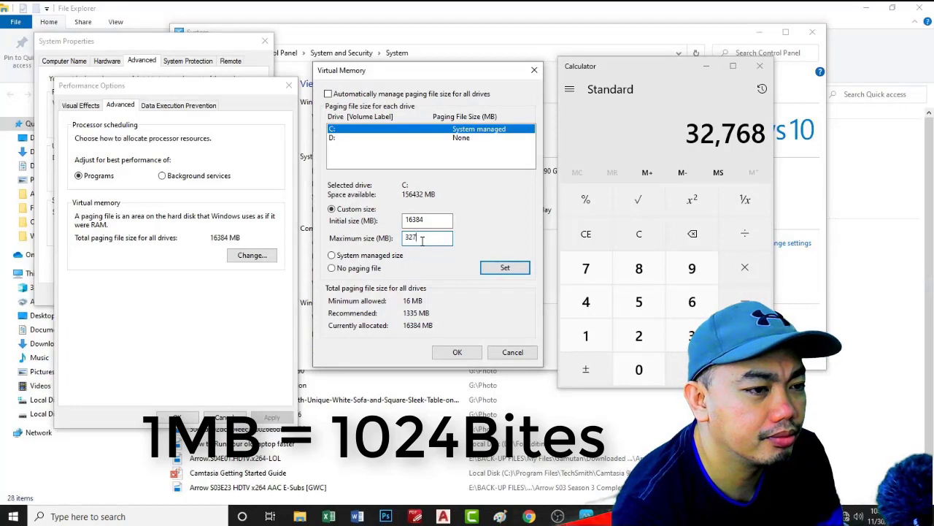
{"action": "type", "text": "32768"}
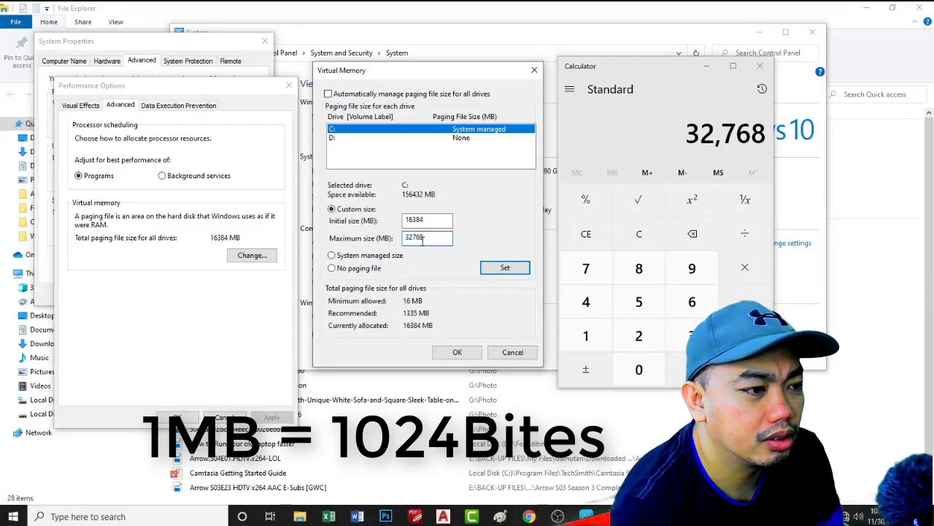
- Set the custom paging file and confirm Virtual Memory and Performance Options
{"action": "left_click", "coordinate": [494, 268]}
{"action": "left_click", "coordinate": [458, 352]}
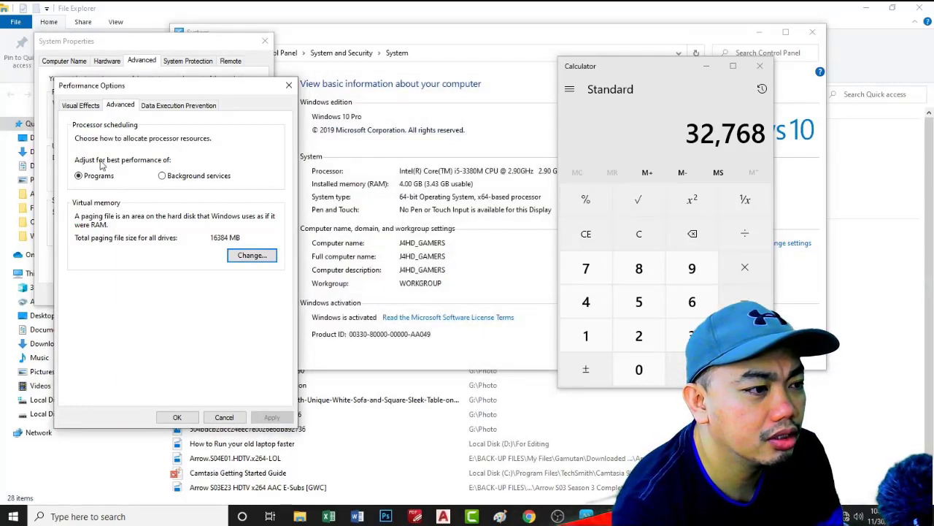
{"action": "left_click", "coordinate": [177, 417]}
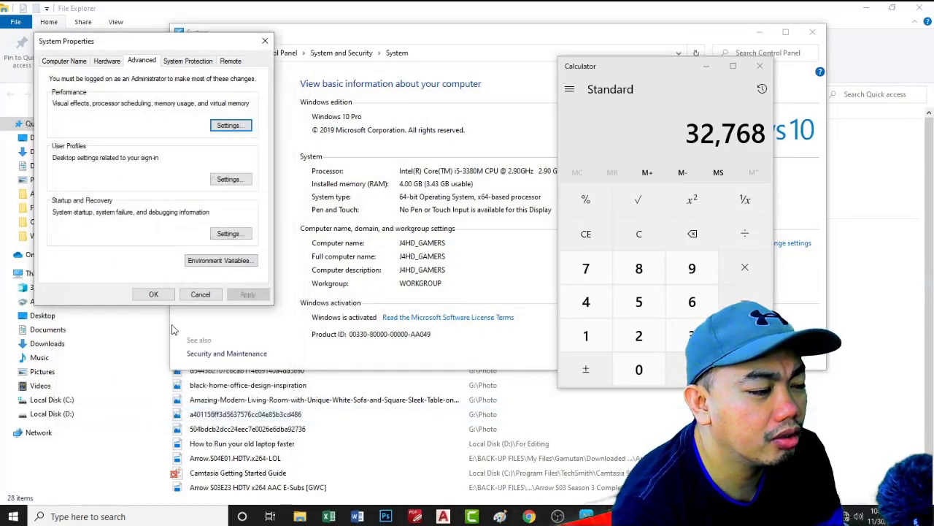
- Close System Properties, Calculator and the System window
{"action": "left_click", "coordinate": [141, 296]}
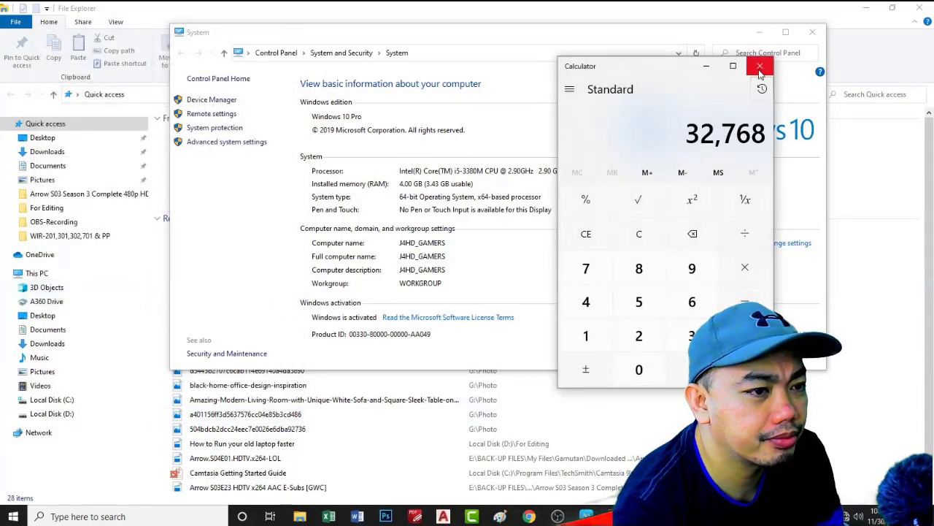
{"action": "left_click", "coordinate": [760, 66]}
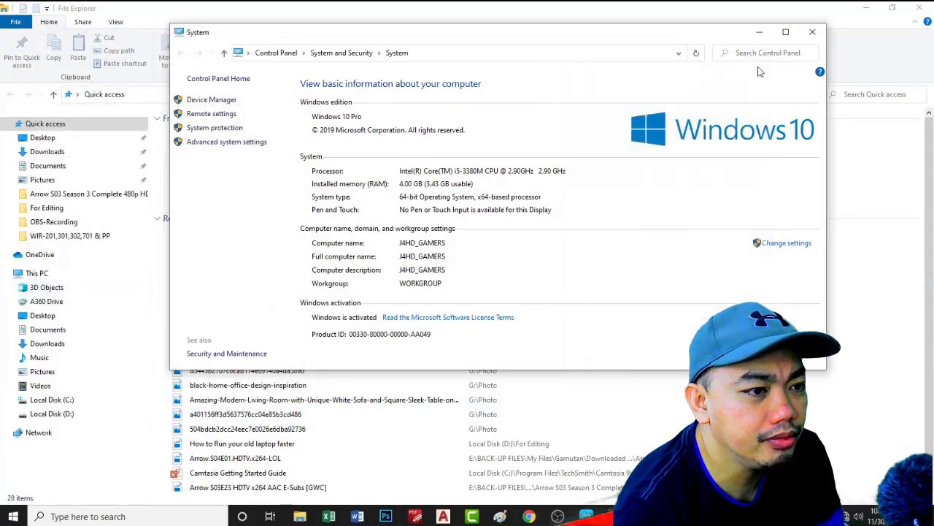
{"action": "left_click", "coordinate": [813, 34]}
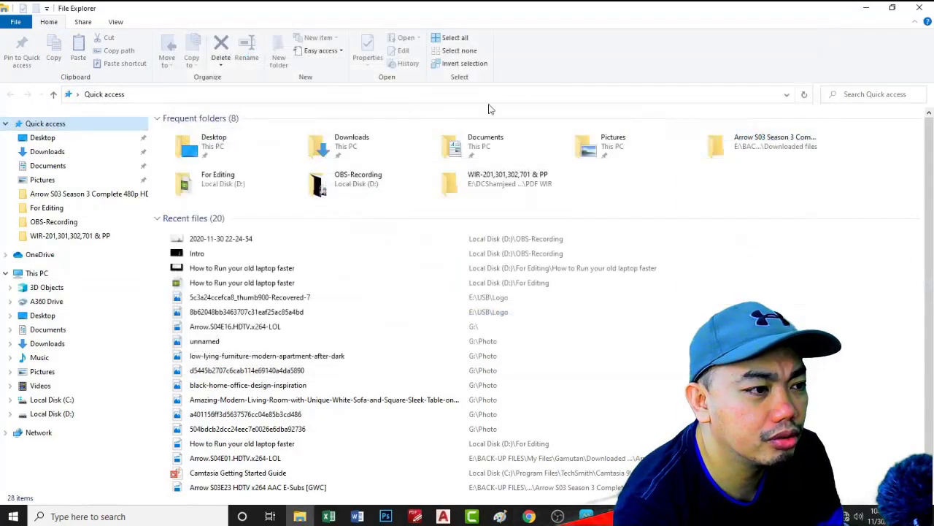
- Open Run from the Start button's right-click list and select the MSCONFIG command text
{"action": "right_click", "coordinate": [16, 515]}
{"action": "left_click", "coordinate": [36, 461]}
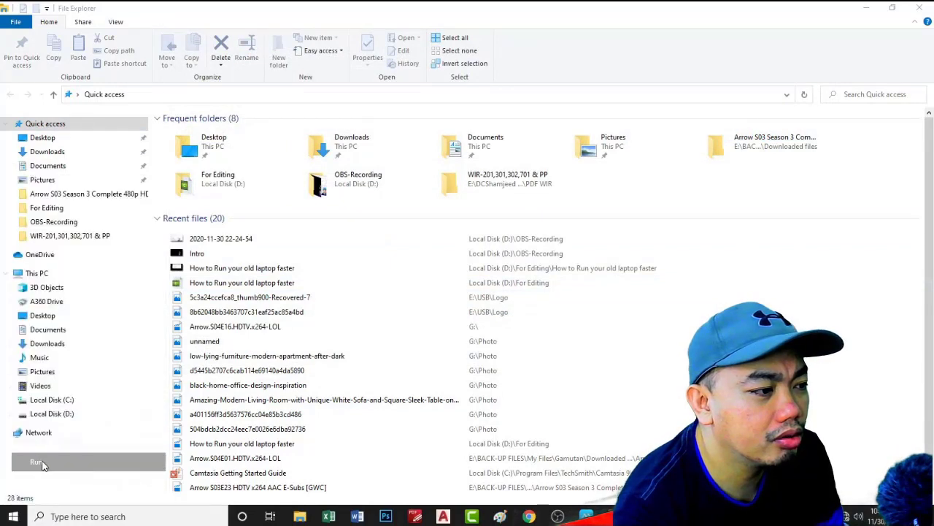
{"action": "left_click", "coordinate": [89, 441]}
{"action": "left_click_drag", "start_coordinate": [89, 442], "coordinate": [47, 442]}
{"action": "left_click", "coordinate": [47, 441]}
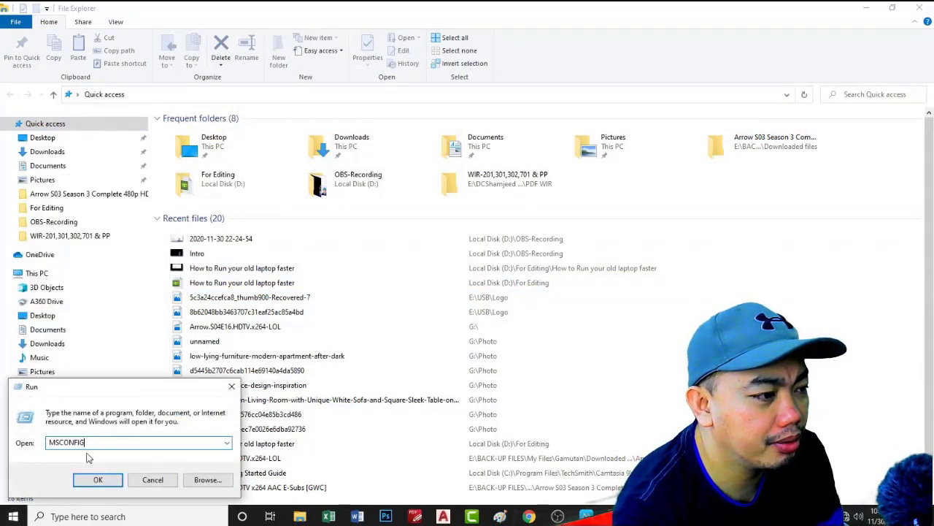
{"action": "left_click_drag", "start_coordinate": [49, 443], "coordinate": [94, 443]}
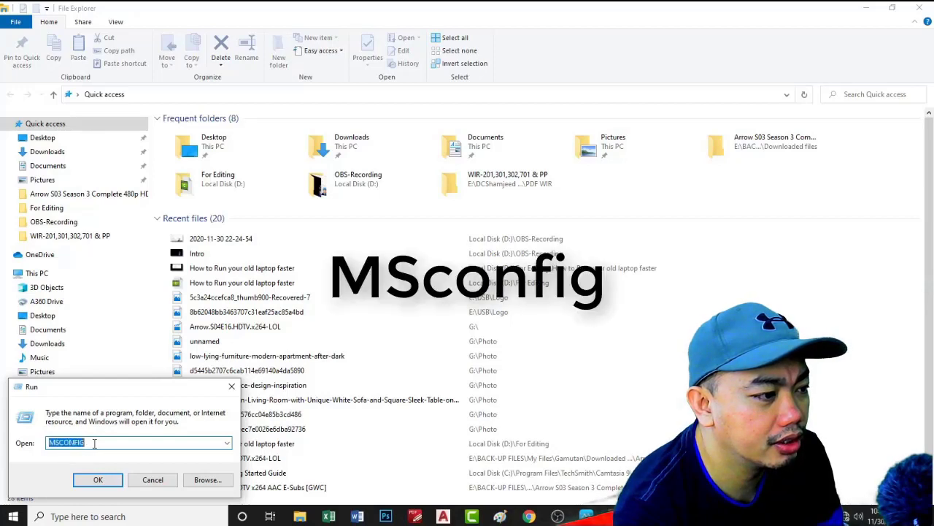
- Run MSCONFIG and open Advanced options on the Boot tab
{"action": "left_click", "coordinate": [100, 480]}
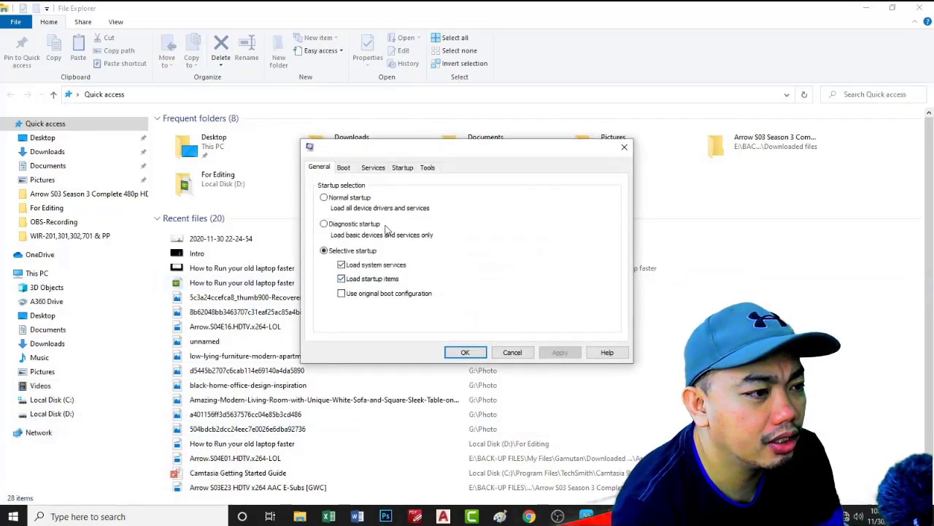
{"action": "left_click", "coordinate": [345, 170]}
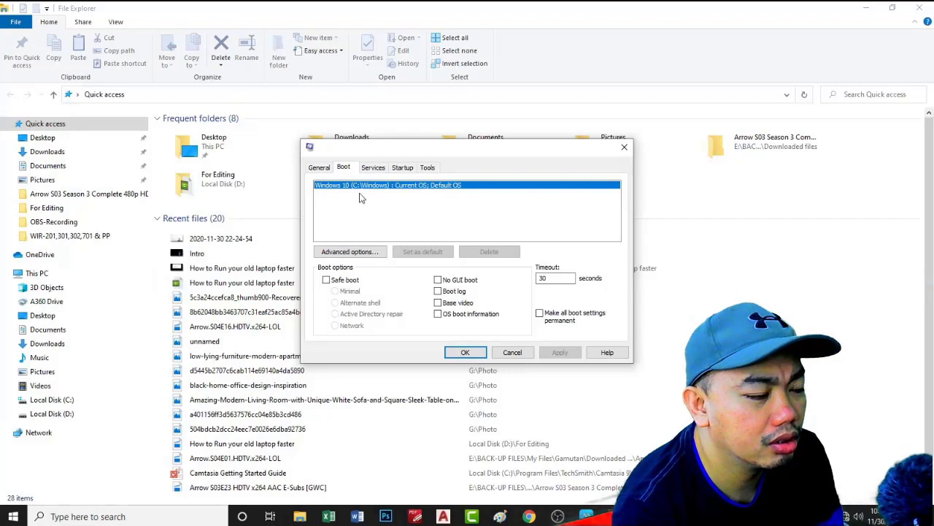
{"action": "left_click", "coordinate": [343, 252]}
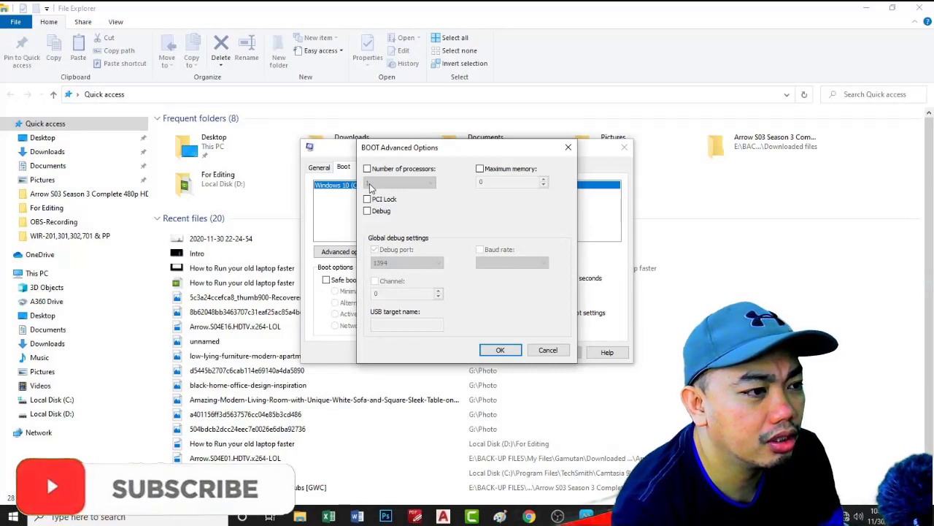
- Set boot to 4 processors and 4096 MB maximum memory, then confirm
{"action": "left_click", "coordinate": [367, 169]}
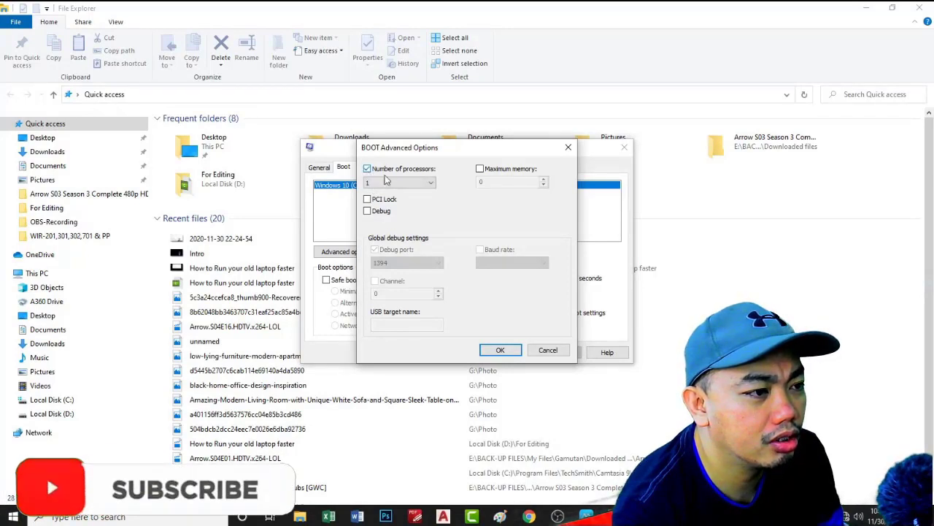
{"action": "left_click", "coordinate": [429, 184]}
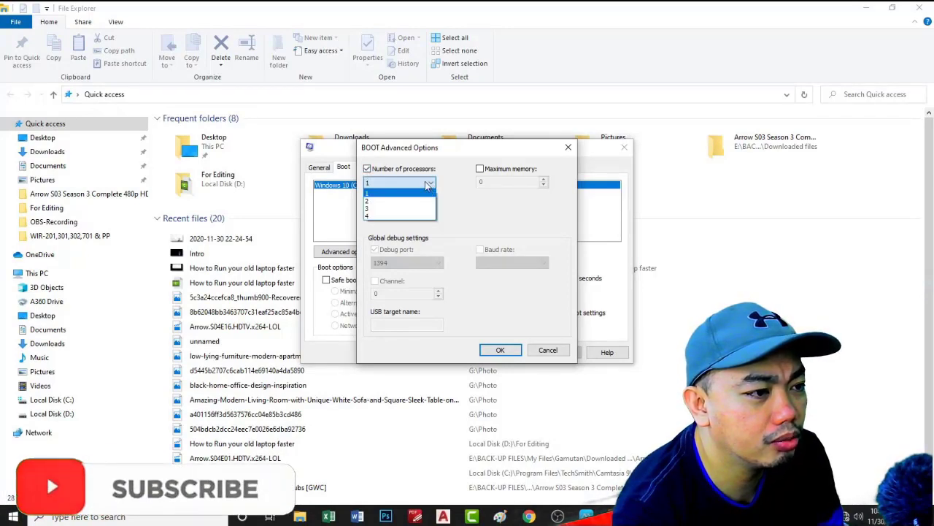
{"action": "left_click", "coordinate": [371, 214]}
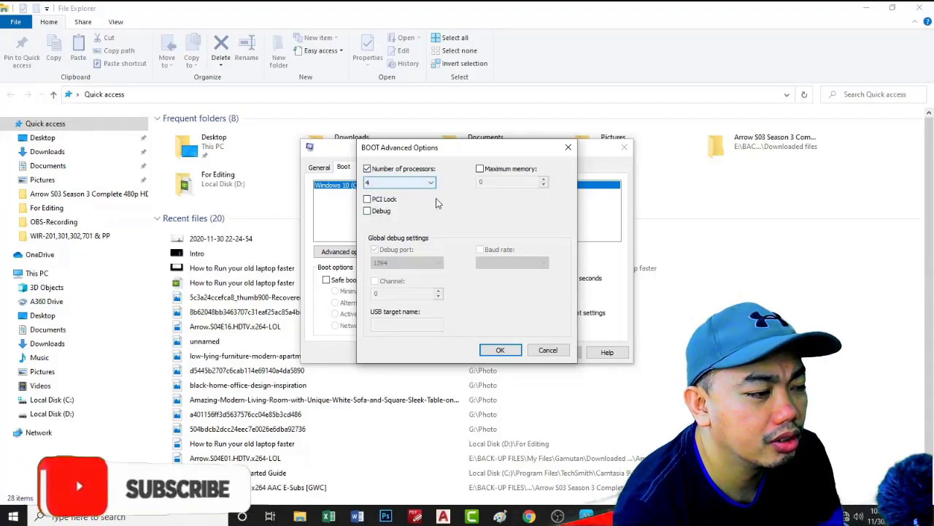
{"action": "left_click", "coordinate": [480, 169]}
{"action": "left_click", "coordinate": [484, 183]}
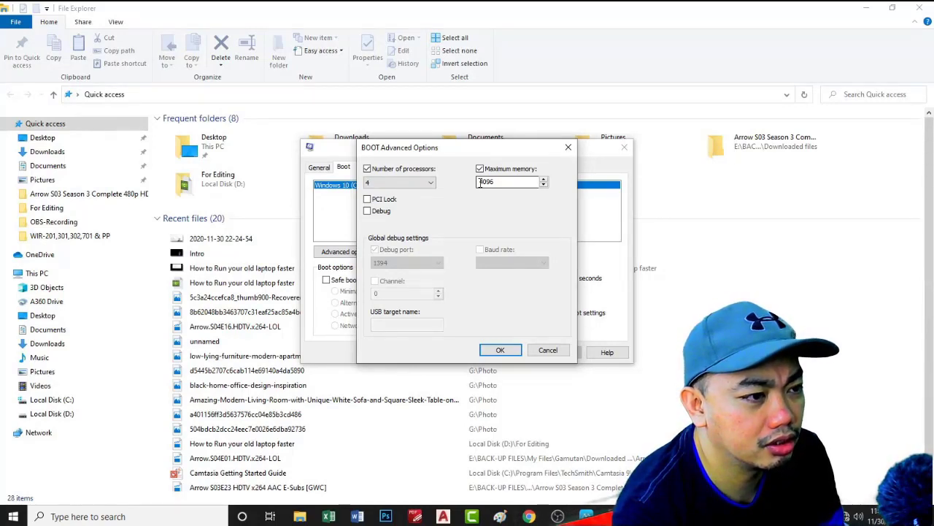
{"action": "left_click", "coordinate": [500, 350]}
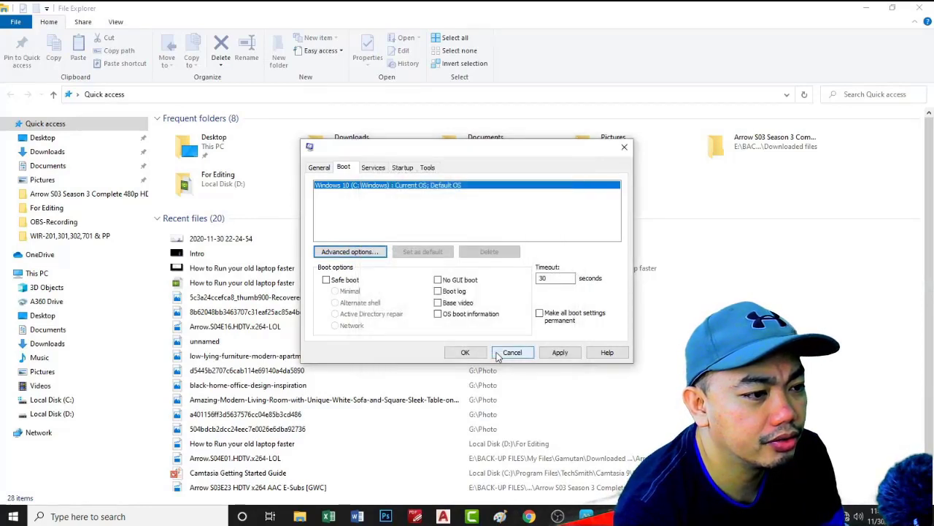
- Apply the boot changes and open Task Manager from the Startup tab
{"action": "left_click", "coordinate": [559, 353]}
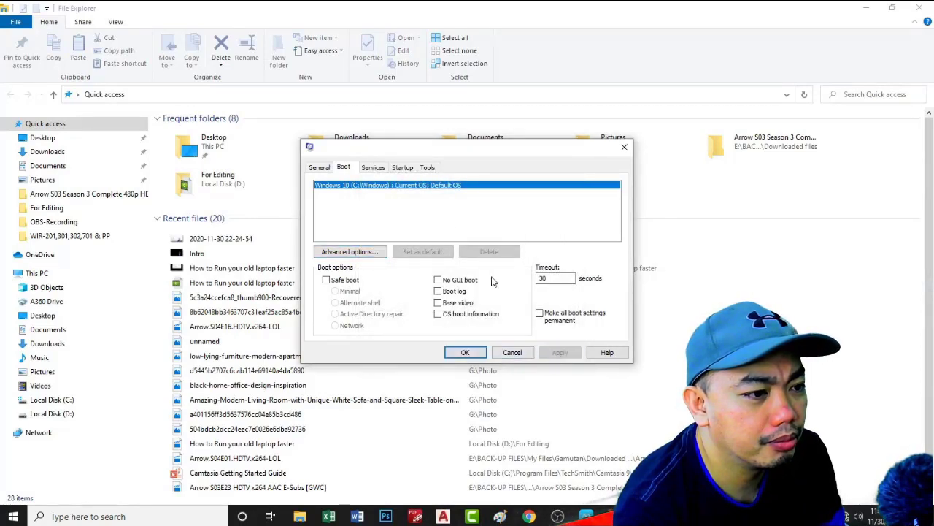
{"action": "left_click", "coordinate": [401, 169]}
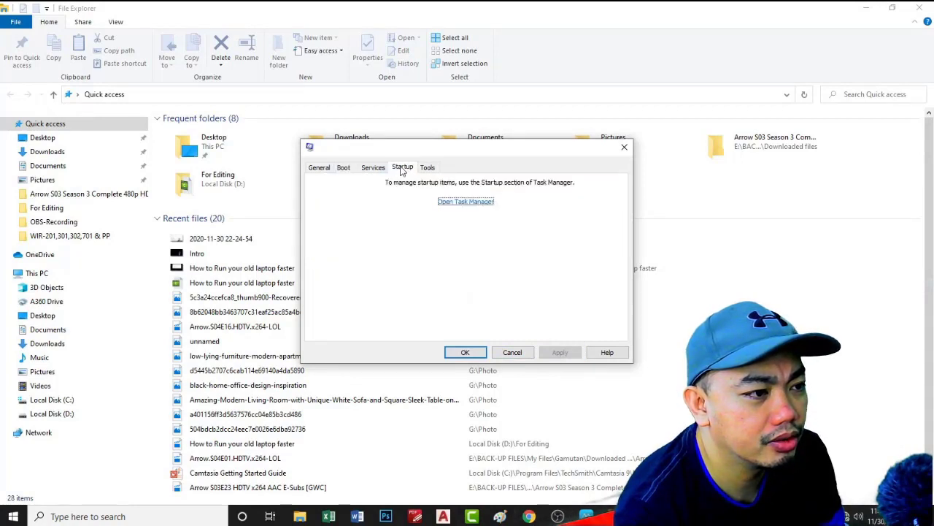
{"action": "left_click", "coordinate": [467, 202]}
{"action": "left_click_drag", "start_coordinate": [226, 31], "coordinate": [447, 59]}
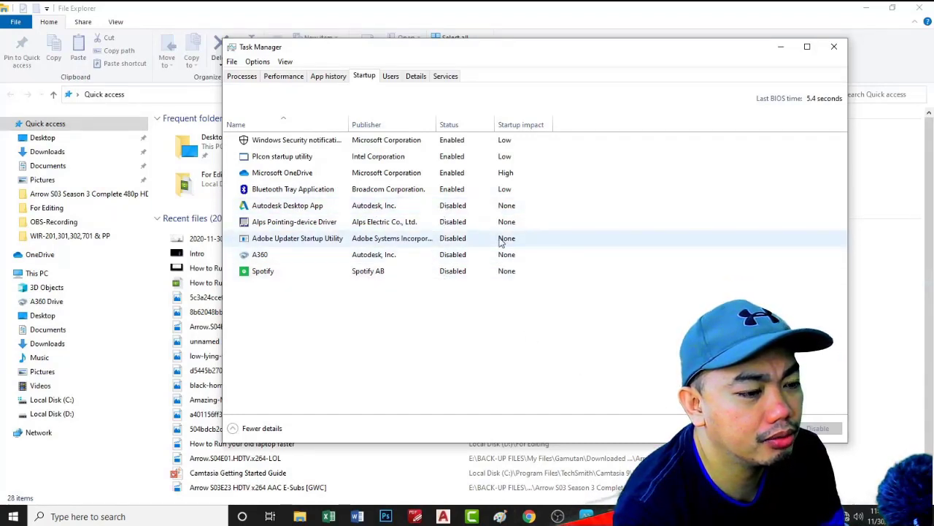
- Review the startup apps list, including Autodesk Desktop App, then close Task Manager
{"action": "left_click", "coordinate": [453, 207]}
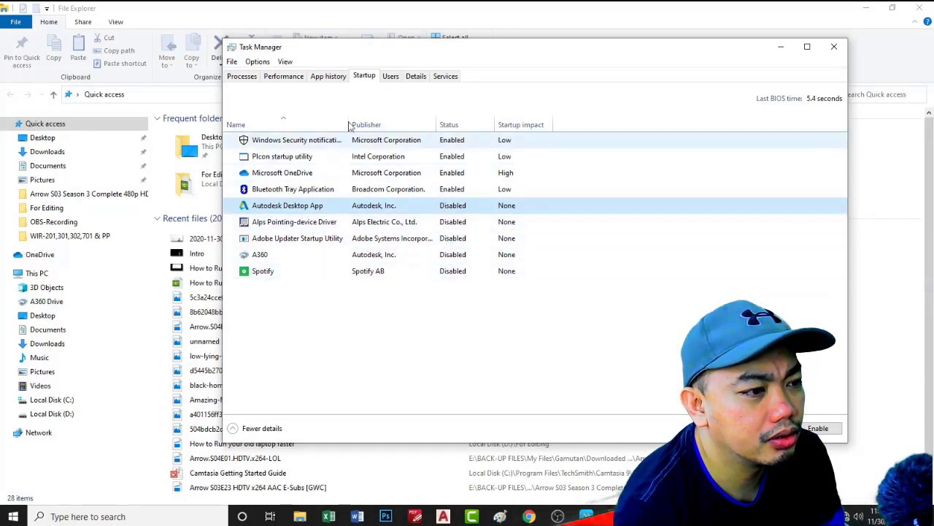
{"action": "left_click", "coordinate": [243, 76]}
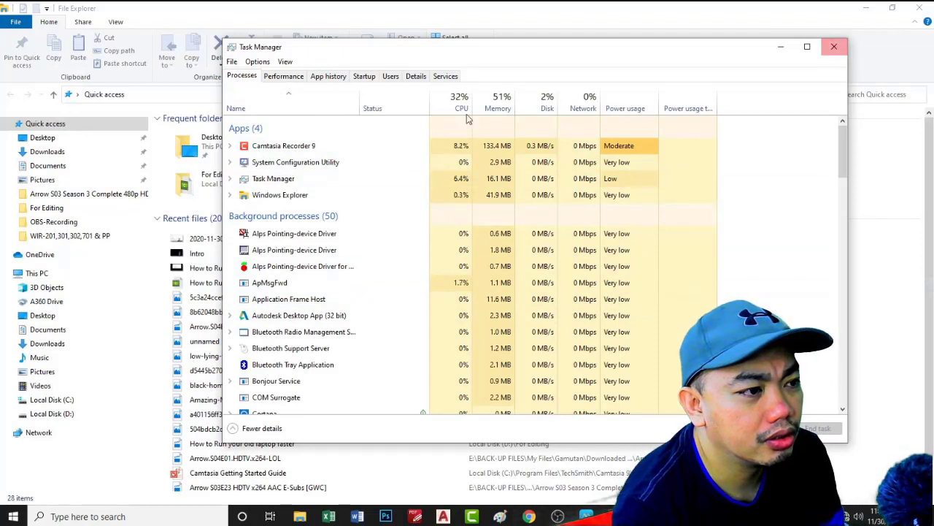
{"action": "left_click", "coordinate": [369, 78]}
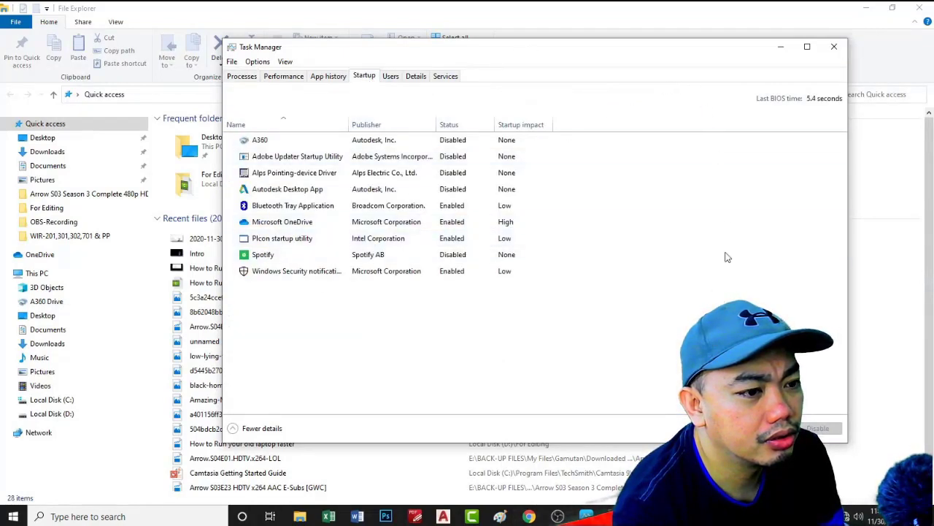
{"action": "left_click", "coordinate": [833, 45]}
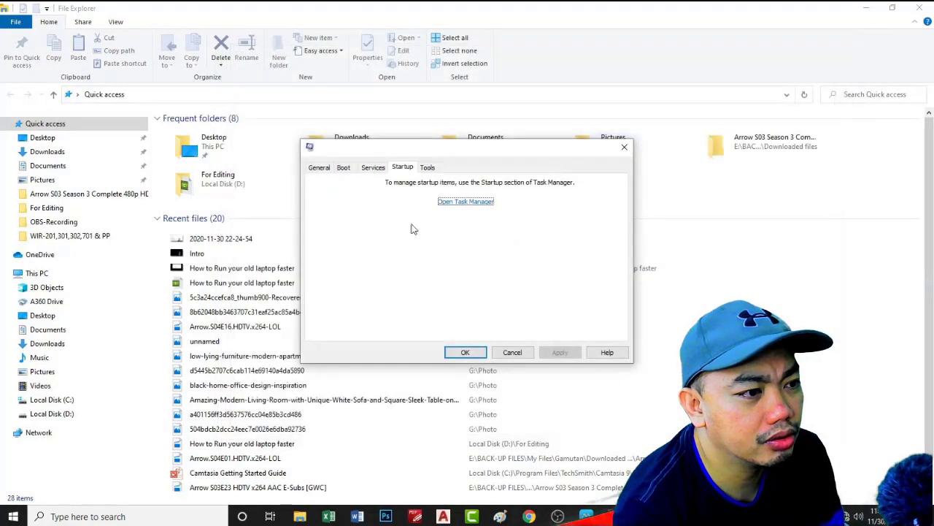
- Close System Configuration without restarting, close File Explorer and refresh the desktop
{"action": "left_click", "coordinate": [466, 353]}
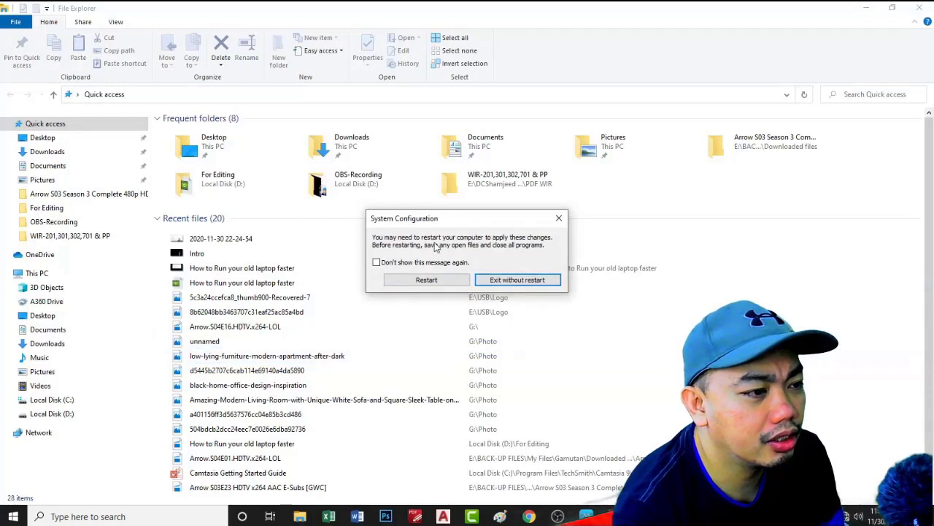
{"action": "left_click", "coordinate": [504, 280]}
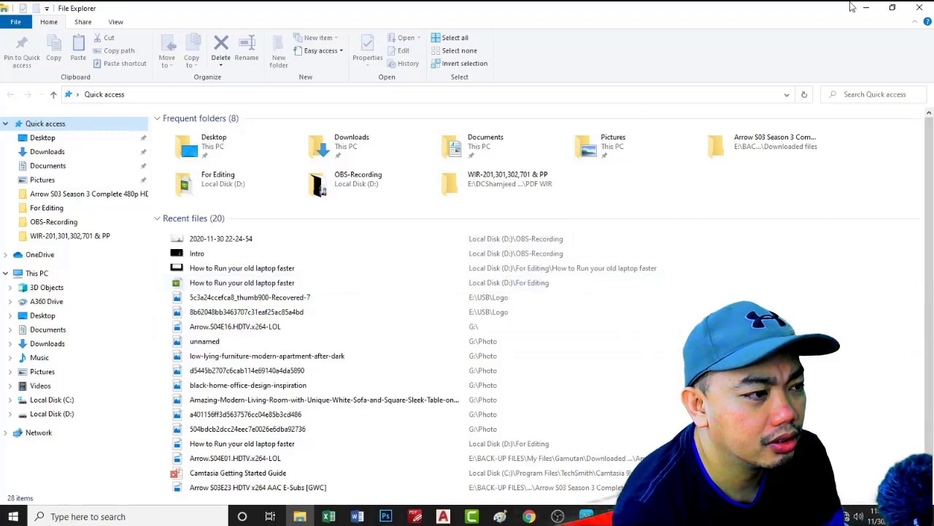
{"action": "left_click", "coordinate": [920, 9]}
{"action": "right_click", "coordinate": [384, 243]}
{"action": "left_click", "coordinate": [417, 278]}
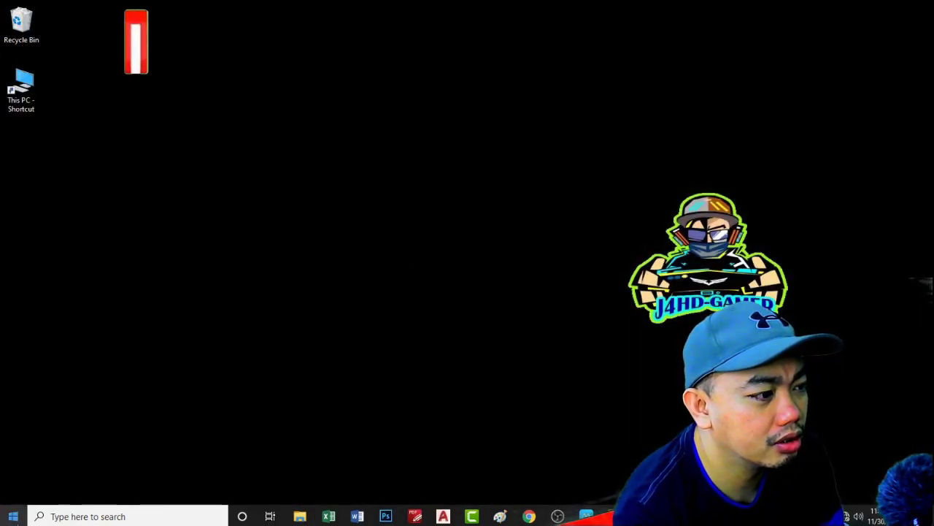
- Open the Run box and pick 'temp' from its command history
{"action": "right_click", "coordinate": [19, 518]}
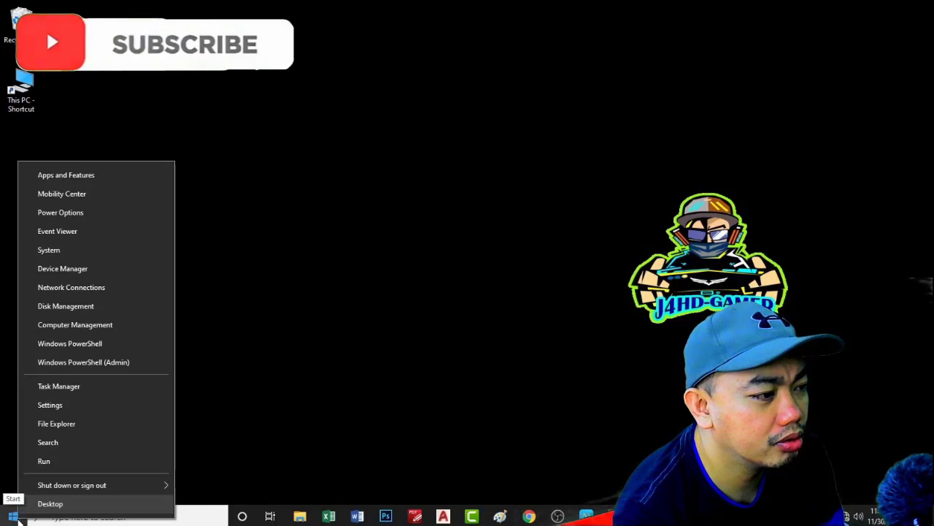
{"action": "left_click", "coordinate": [45, 461]}
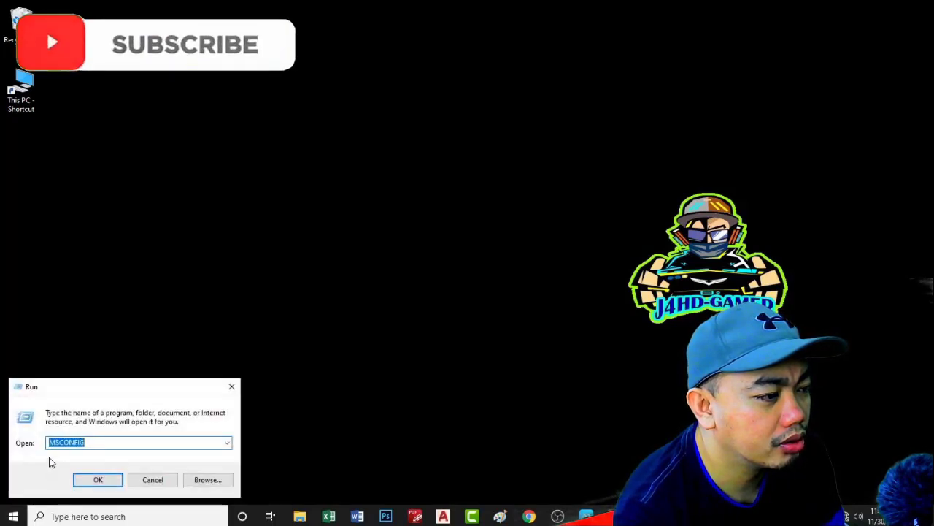
{"action": "left_click", "coordinate": [226, 442]}
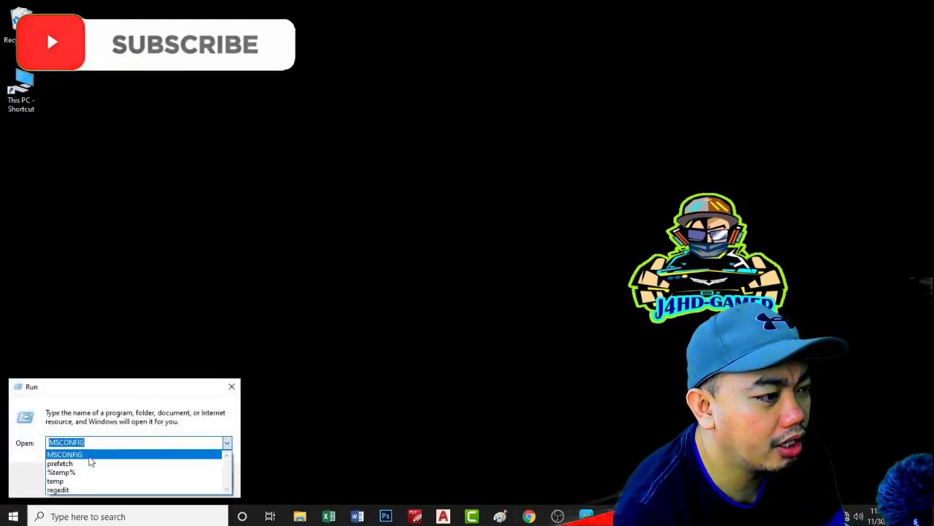
{"action": "left_click", "coordinate": [62, 481]}
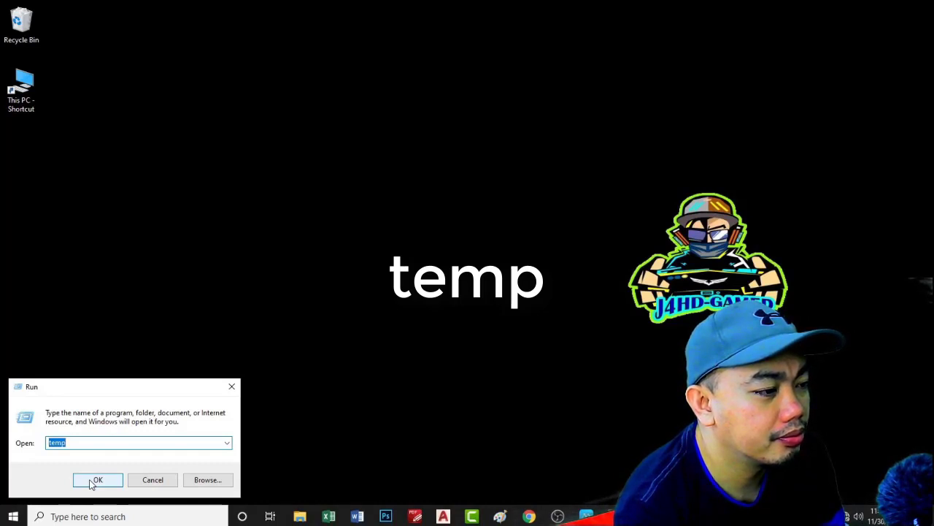
- Delete all 24 items in the Windows\Temp folder and close the folder
{"action": "left_click", "coordinate": [92, 482]}
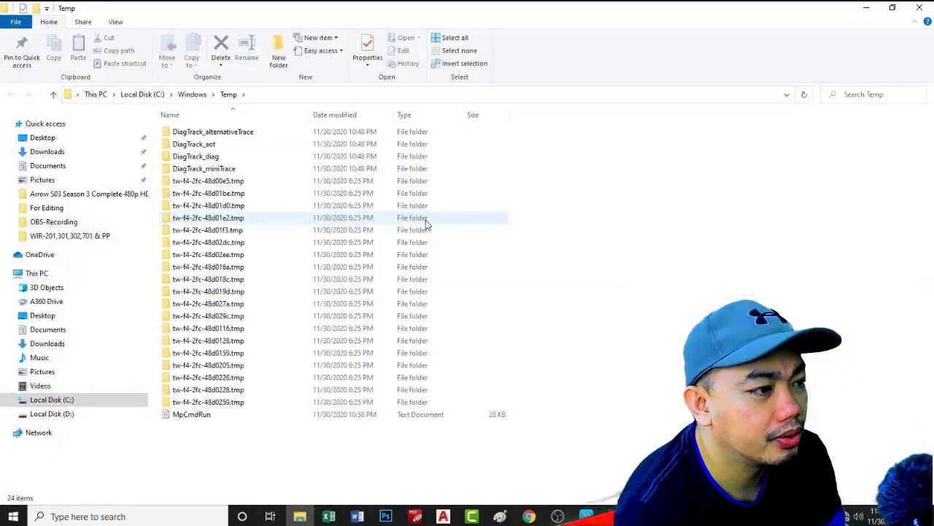
{"action": "left_click", "coordinate": [196, 244]}
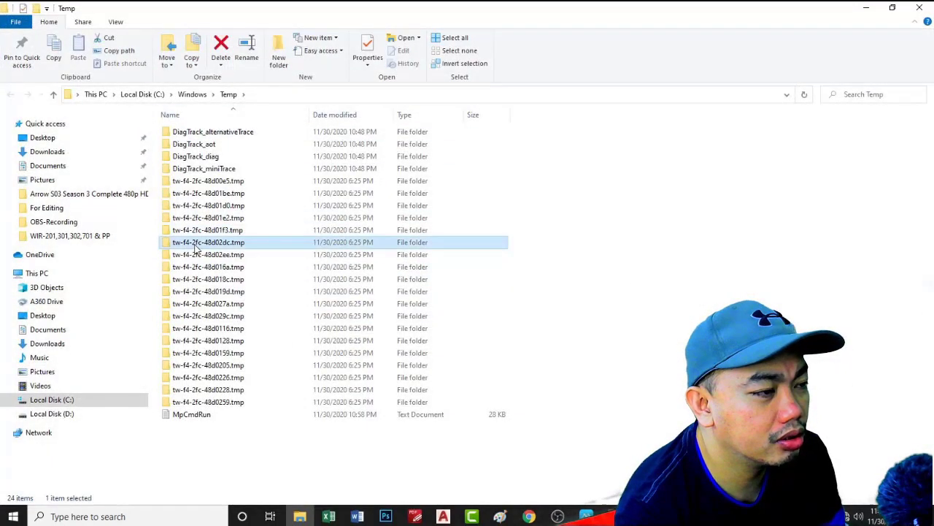
{"action": "key", "text": "ctrl+a"}
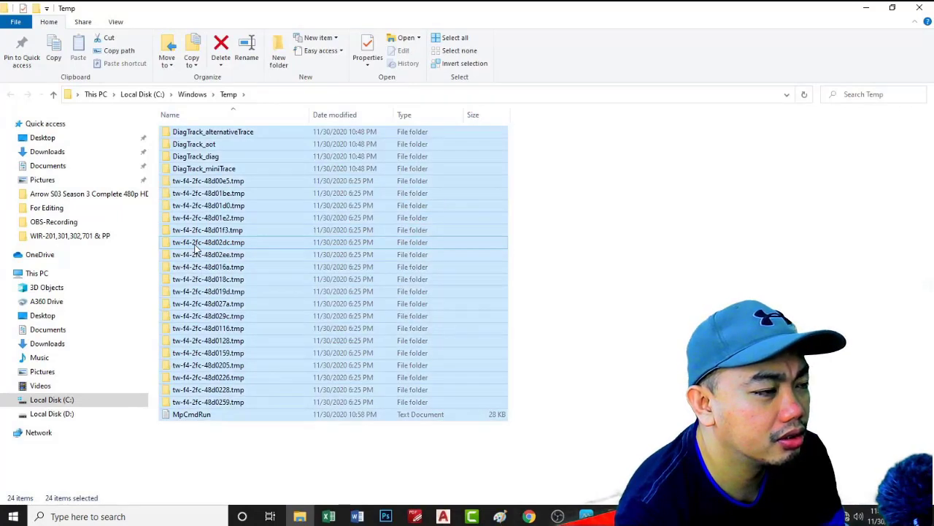
{"action": "key", "text": "Delete"}
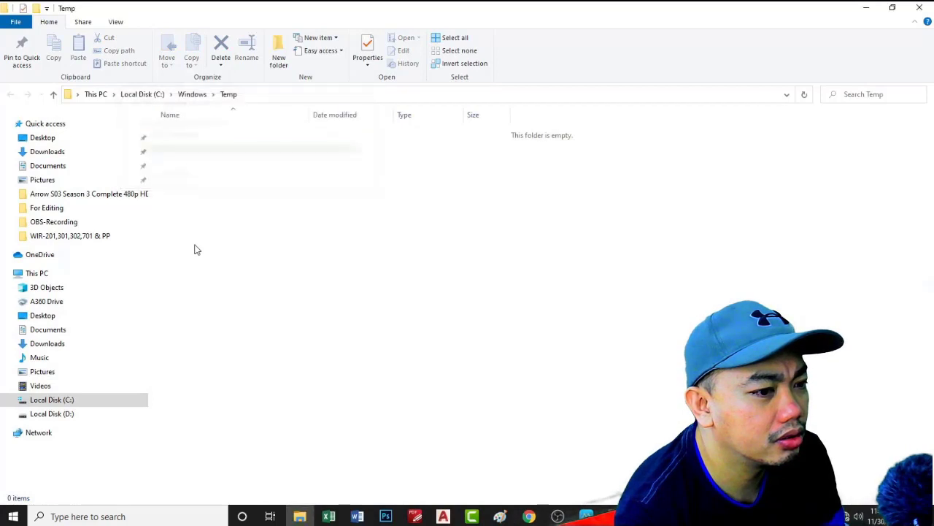
{"action": "left_click", "coordinate": [919, 8]}
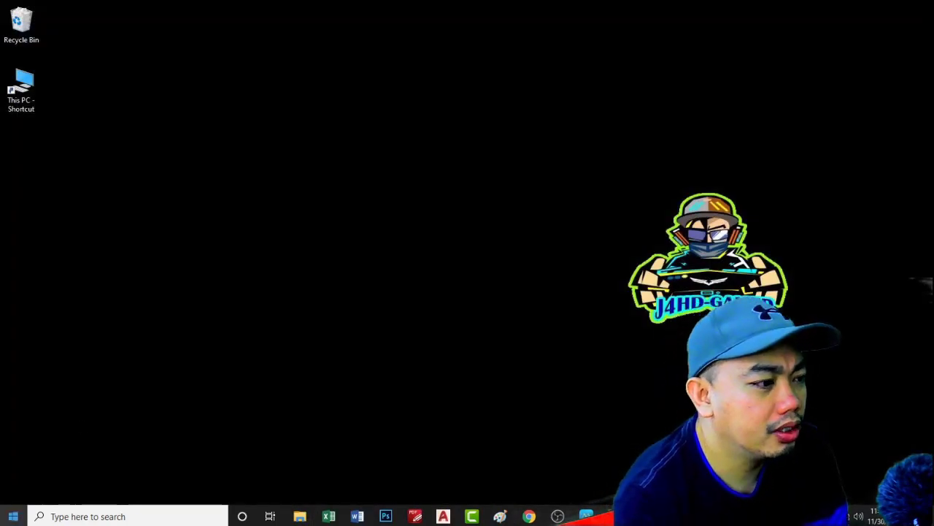
- Open the user %temp% folder from the Run box's recent commands
{"action": "right_click", "coordinate": [12, 516]}
{"action": "left_click", "coordinate": [41, 464]}
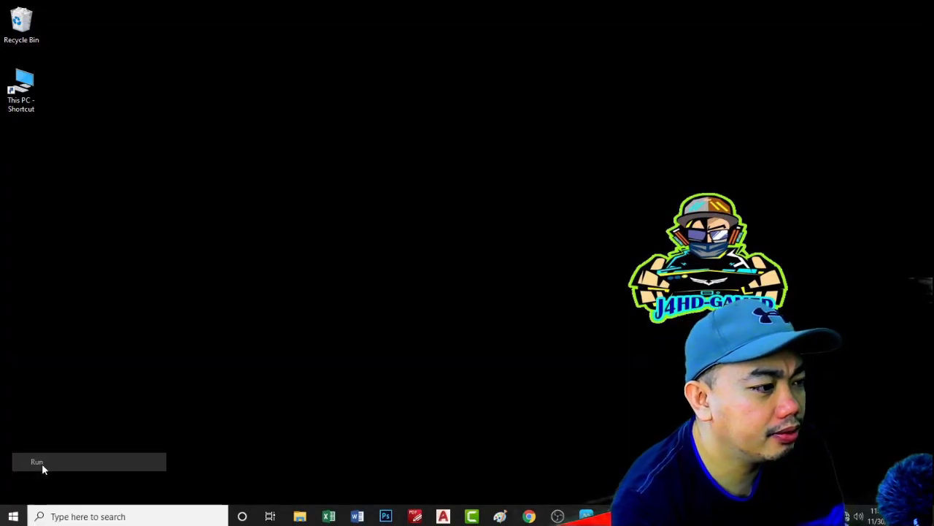
{"action": "left_click", "coordinate": [228, 443]}
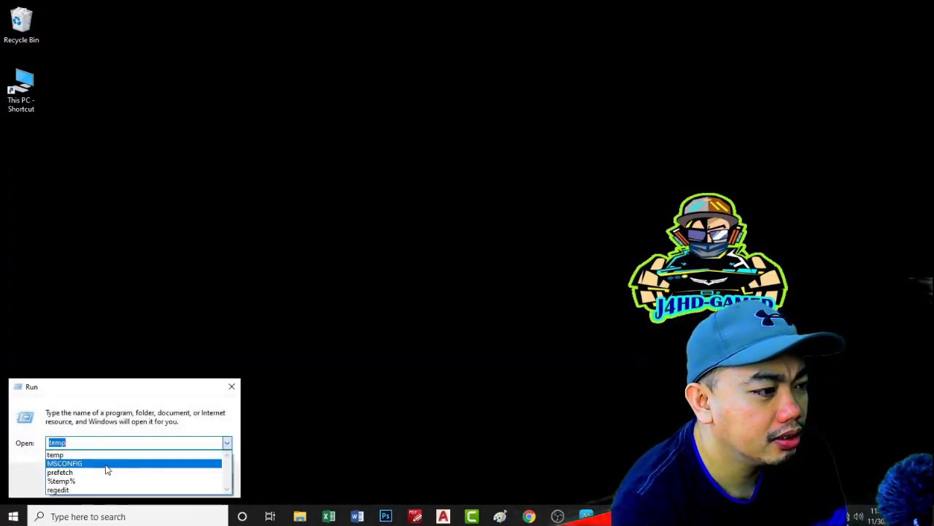
{"action": "left_click", "coordinate": [80, 479]}
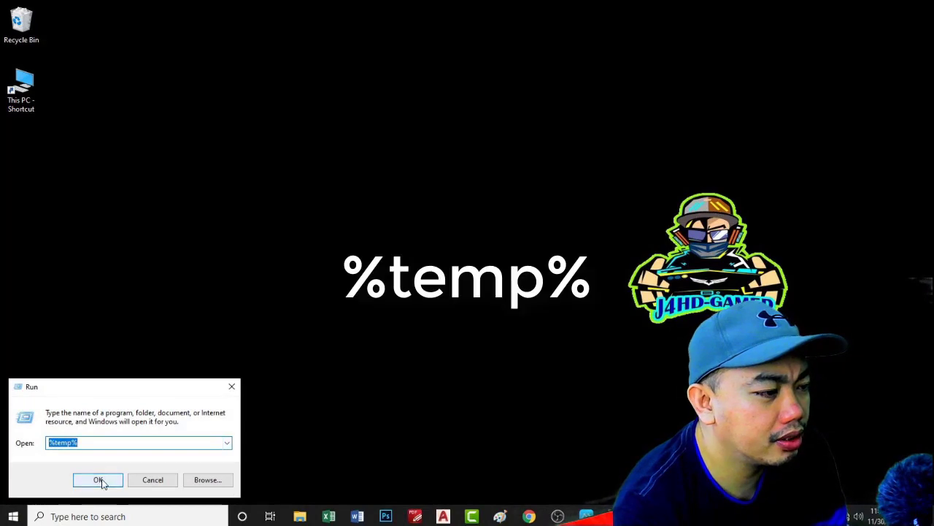
{"action": "left_click", "coordinate": [98, 480]}
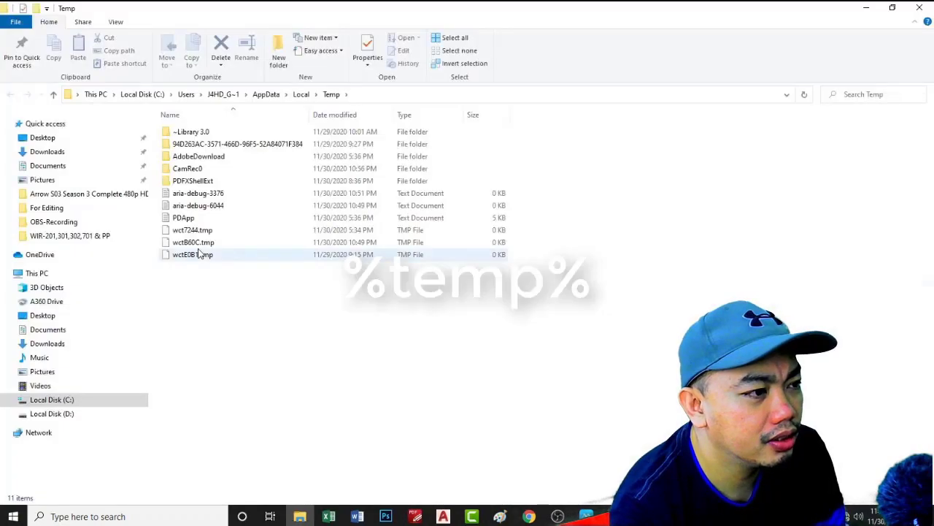
- Delete all 11 temp items, skipping in-use CamRec0 and aria-debug-6044, then close the folder
{"action": "left_click_drag", "start_coordinate": [199, 286], "coordinate": [192, 249]}
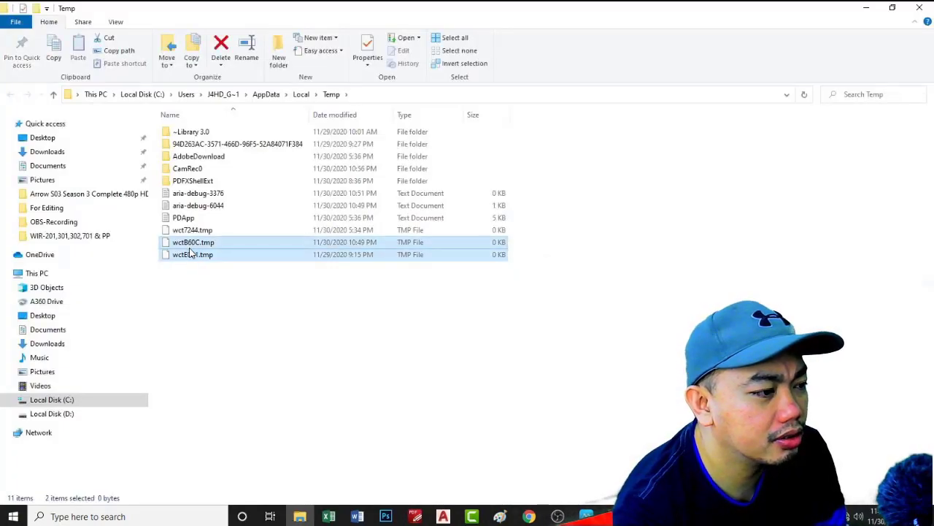
{"action": "key", "text": "ctrl+a"}
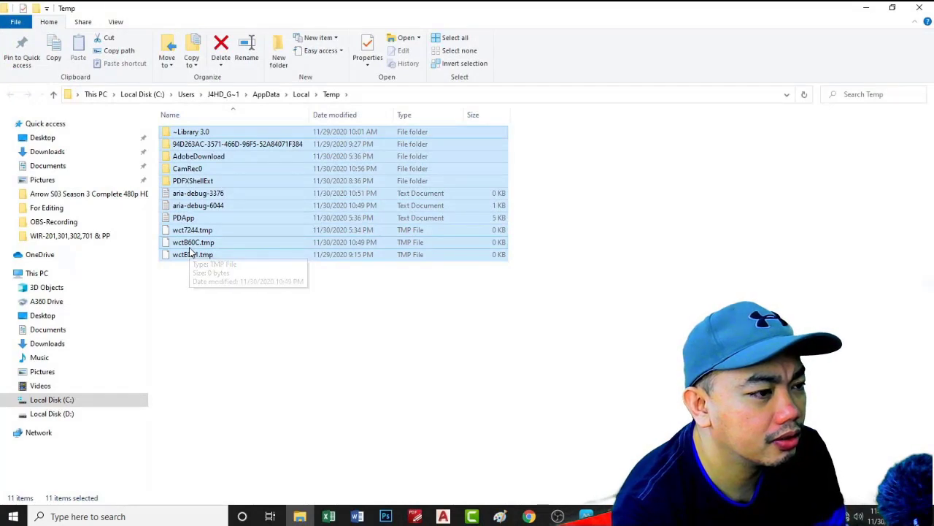
{"action": "key", "text": "Delete"}
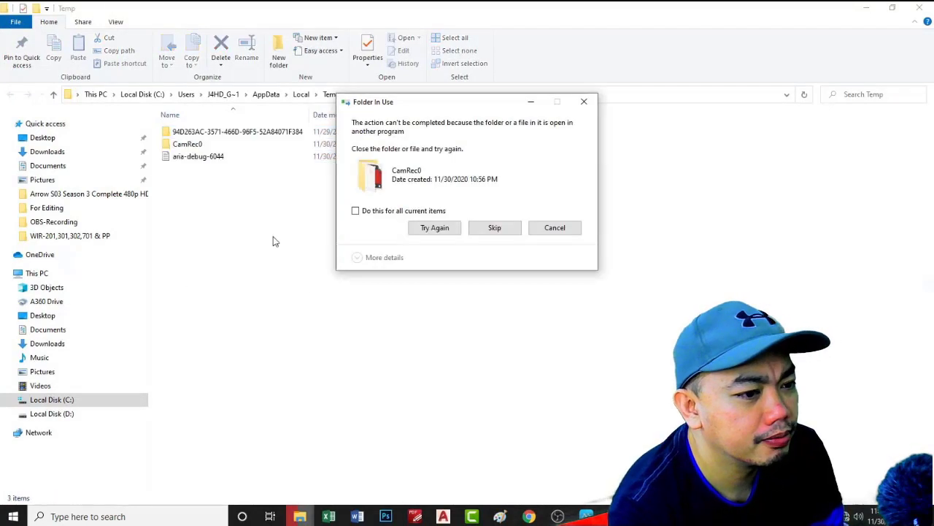
{"action": "left_click", "coordinate": [447, 229]}
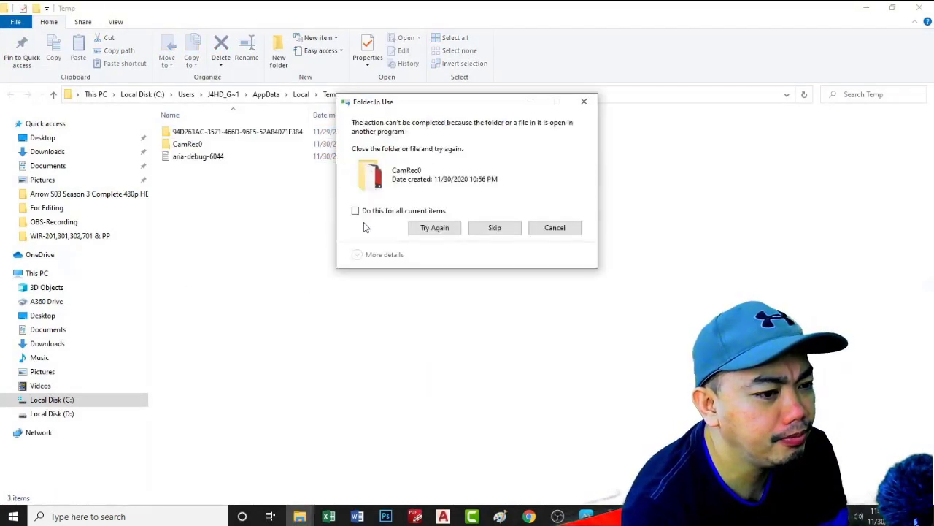
{"action": "left_click", "coordinate": [356, 210]}
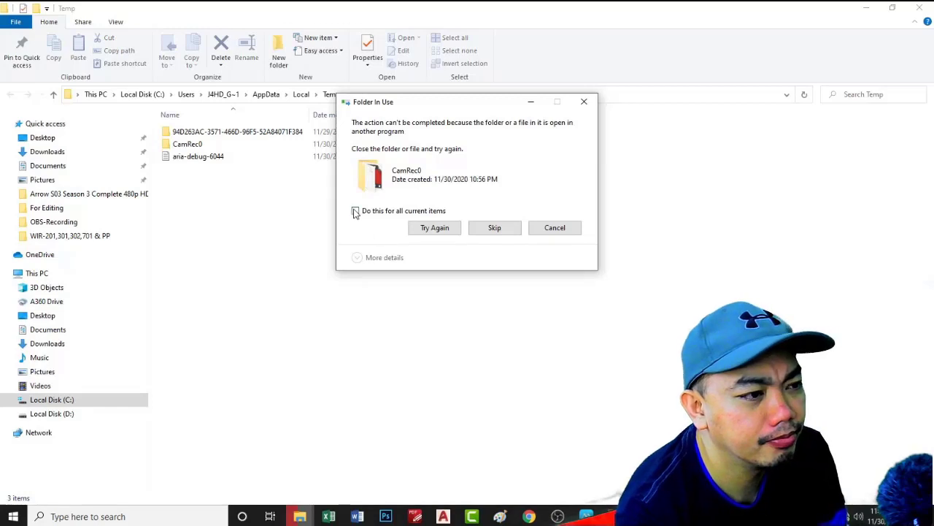
{"action": "left_click", "coordinate": [476, 229]}
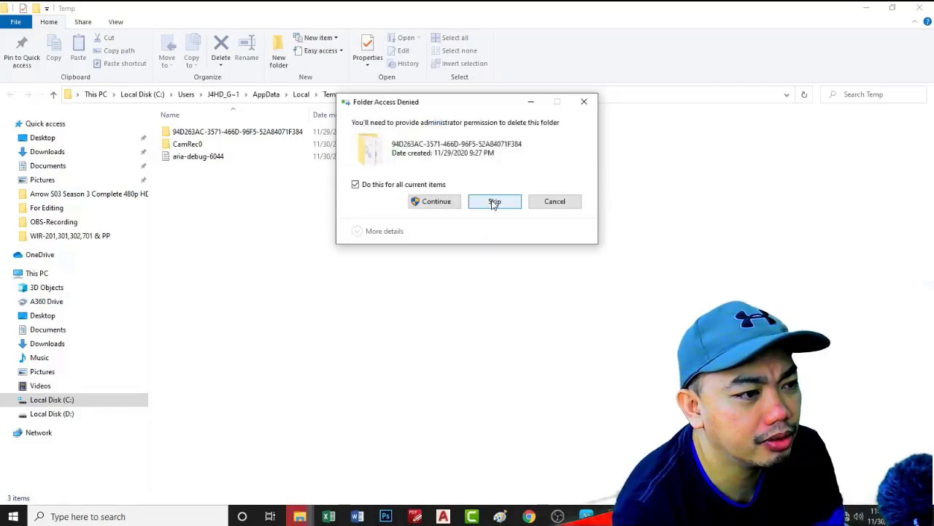
{"action": "left_click", "coordinate": [458, 206]}
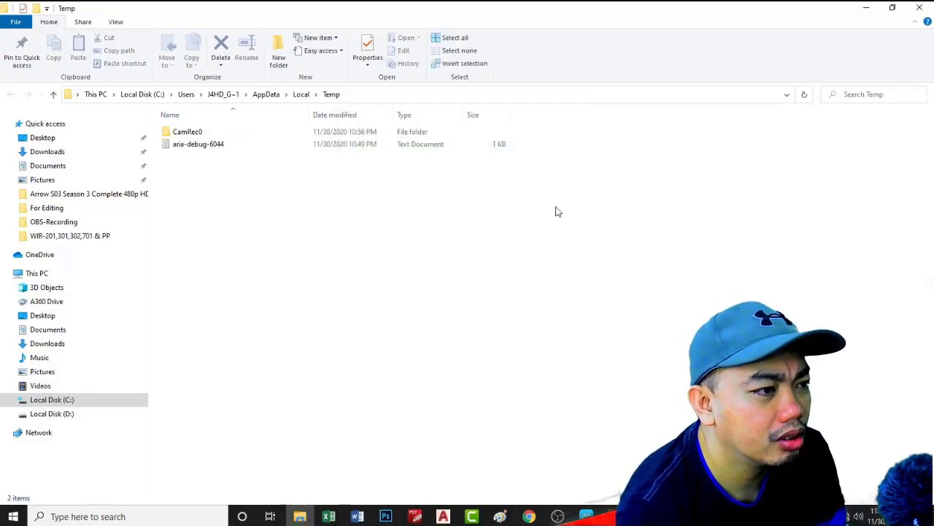
{"action": "left_click", "coordinate": [920, 7]}
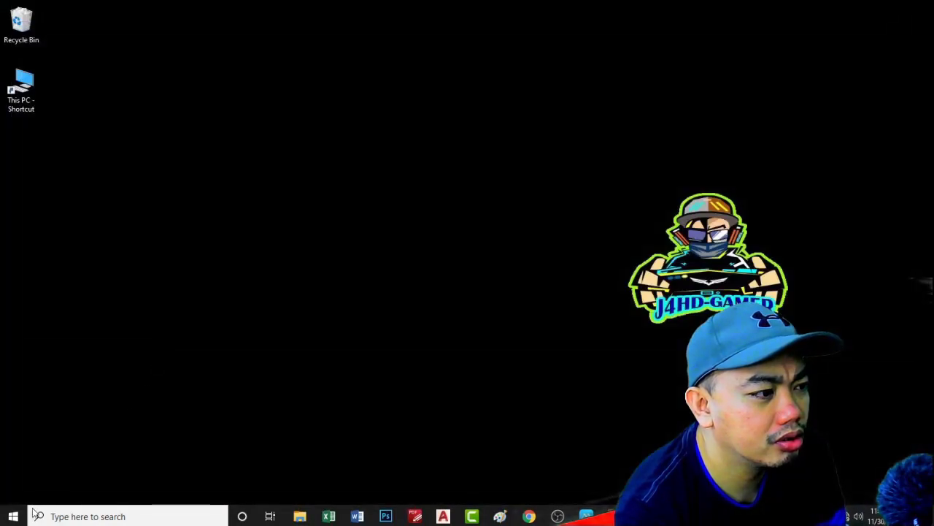
- Open the Prefetch folder from the Run box's recent commands, granting access
{"action": "right_click", "coordinate": [13, 516]}
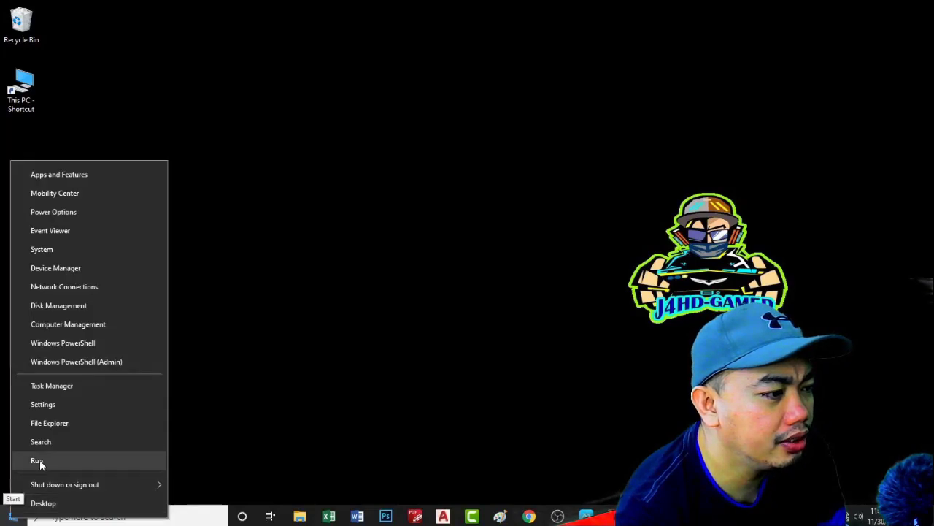
{"action": "left_click", "coordinate": [40, 459]}
{"action": "left_click", "coordinate": [227, 443]}
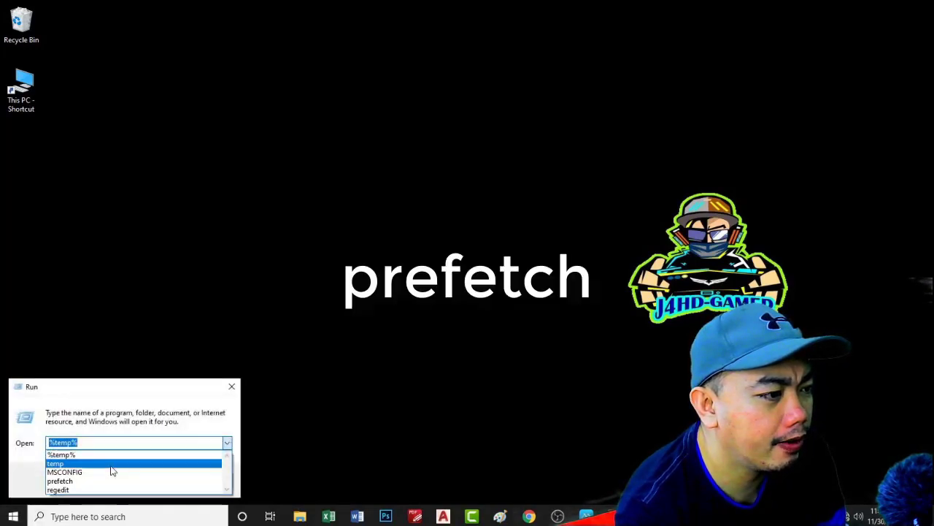
{"action": "left_click", "coordinate": [95, 480]}
{"action": "left_click", "coordinate": [105, 479]}
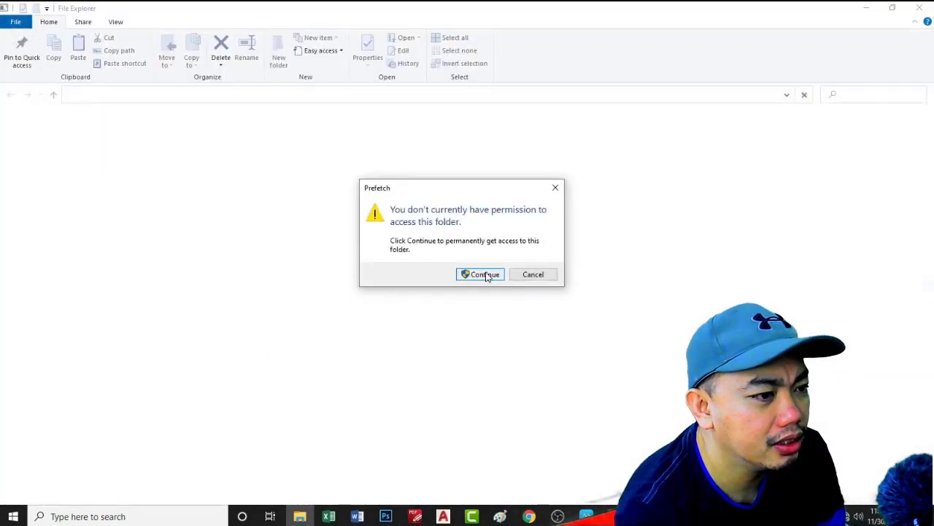
{"action": "left_click", "coordinate": [484, 275]}
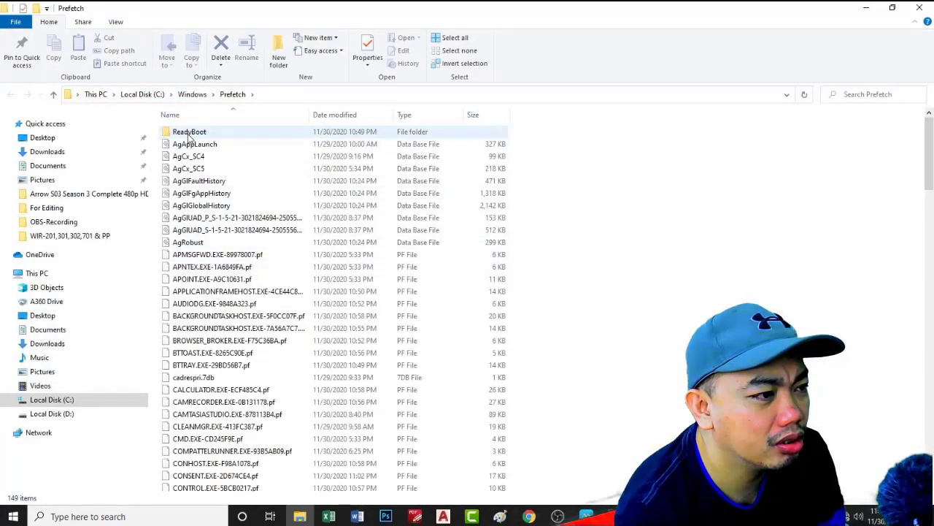
- Delete all 149 prefetch files, skipping the in-use ones, then close the folder
{"action": "left_click", "coordinate": [189, 136]}
{"action": "key", "text": "ctrl+a"}
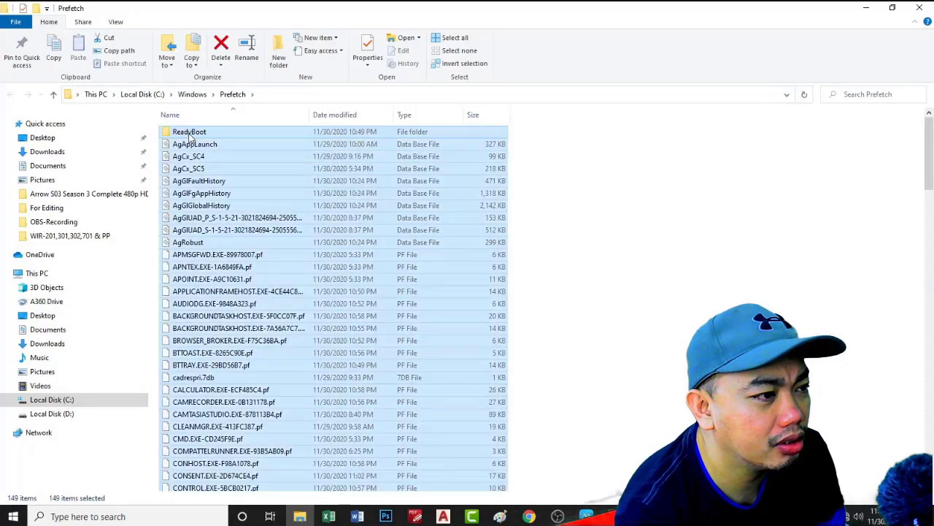
{"action": "key", "text": "Delete"}
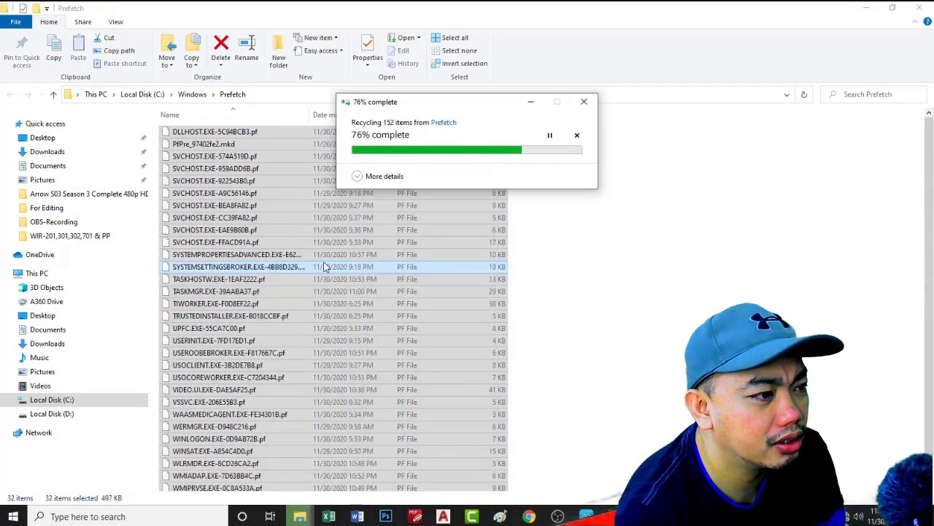
{"action": "left_click", "coordinate": [355, 210]}
{"action": "left_click", "coordinate": [494, 228]}
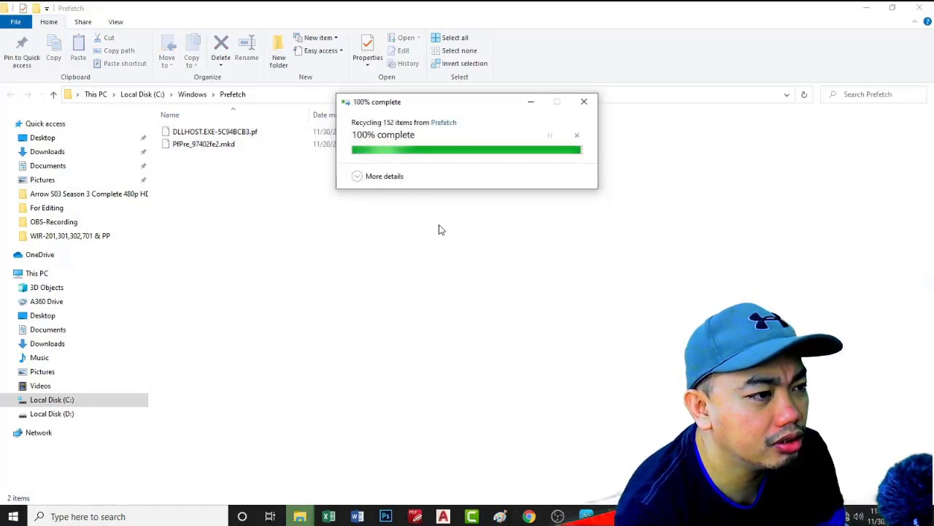
{"action": "left_click", "coordinate": [919, 8]}
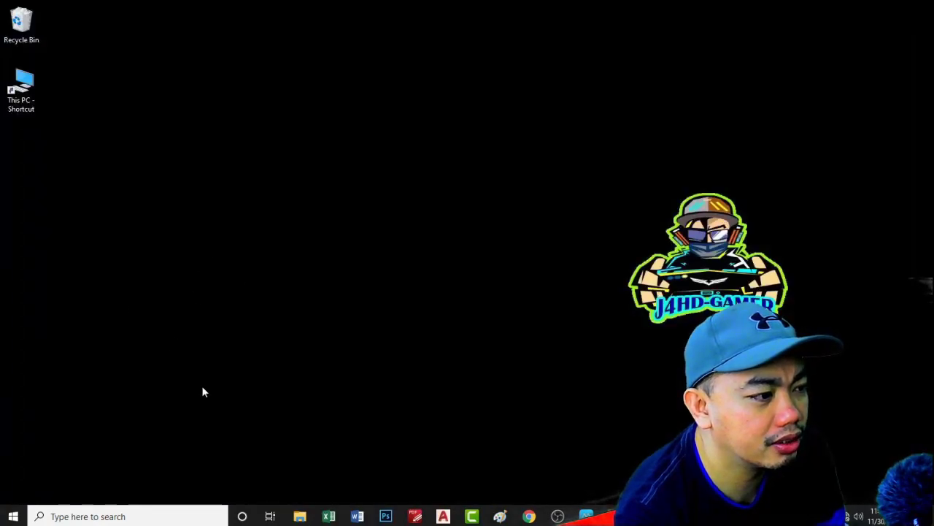
- Open the Properties window of Local Disk (C:) from This PC
{"action": "left_click", "coordinate": [300, 517]}
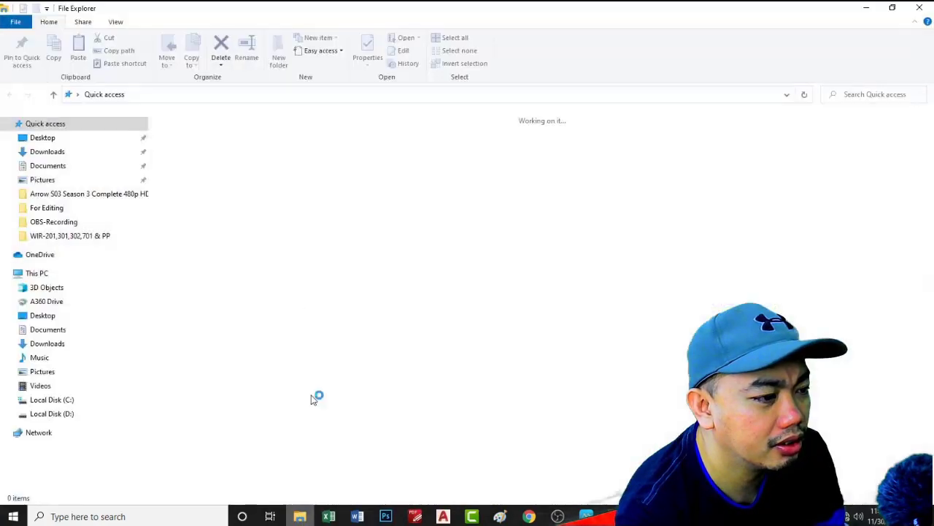
{"action": "left_click", "coordinate": [37, 273]}
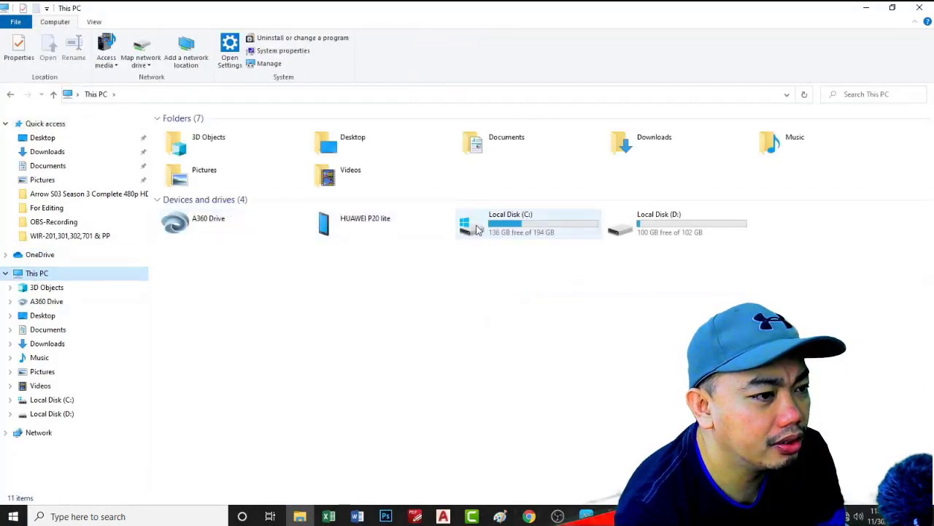
{"action": "left_click", "coordinate": [478, 224]}
{"action": "right_click", "coordinate": [481, 223]}
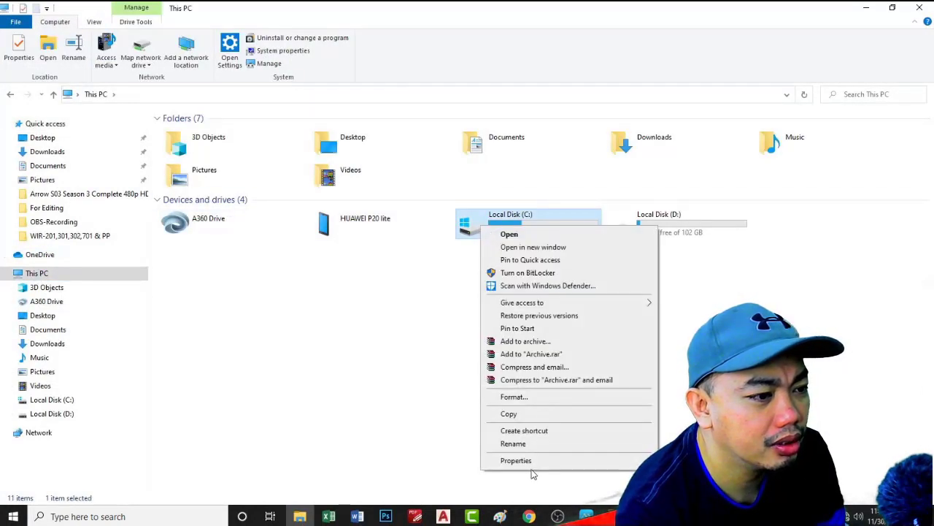
{"action": "left_click", "coordinate": [532, 460]}
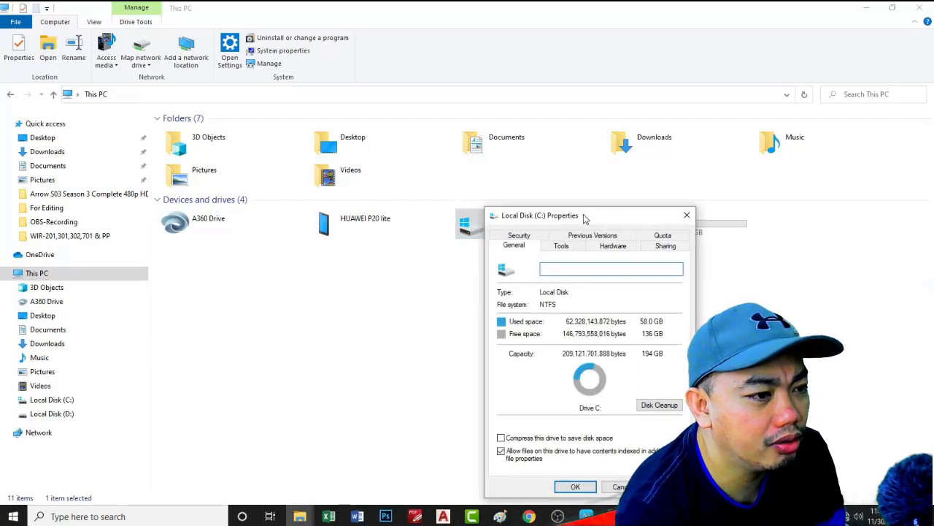
{"action": "left_click_drag", "start_coordinate": [583, 214], "coordinate": [385, 136]}
- Run Disk Cleanup on drive C with Downloads, Recycle Bin and Temporary files checked
{"action": "left_click", "coordinate": [454, 330]}
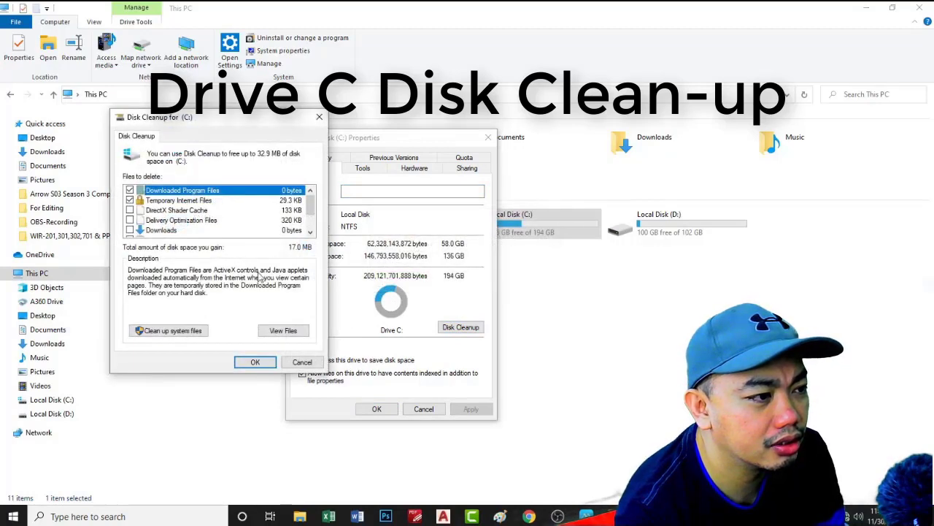
{"action": "left_click", "coordinate": [130, 219]}
{"action": "left_click", "coordinate": [130, 230]}
{"action": "scroll", "coordinate": [135, 223], "scroll_direction": "down", "scroll_amount": 1}
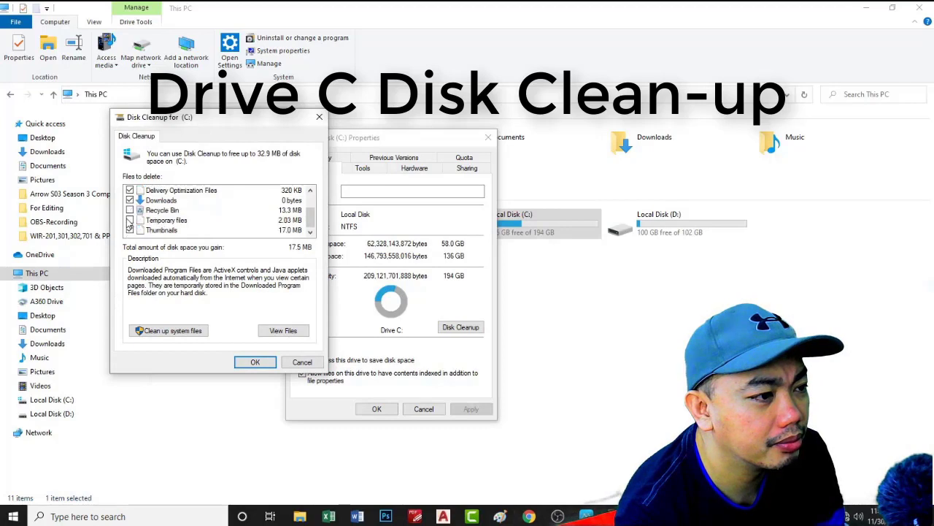
{"action": "left_click", "coordinate": [130, 210]}
{"action": "left_click", "coordinate": [130, 220]}
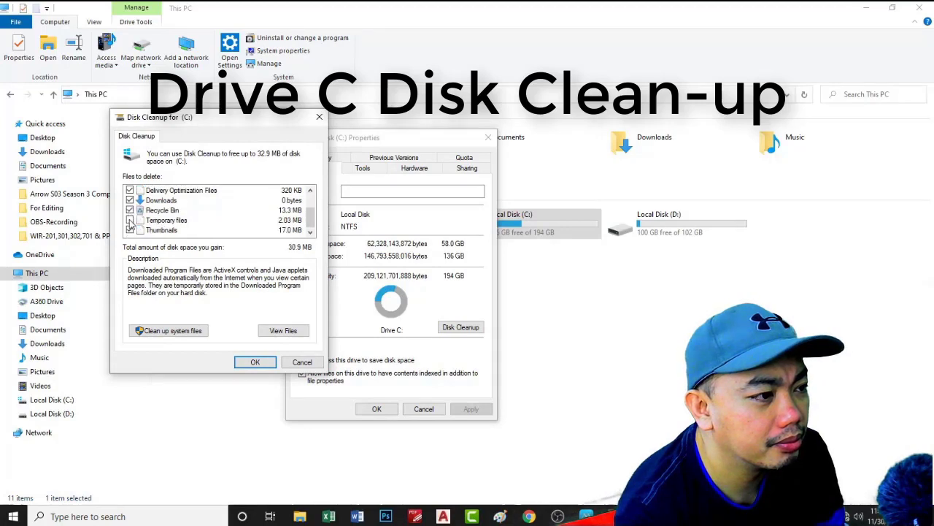
{"action": "left_click", "coordinate": [254, 362]}
{"action": "left_click", "coordinate": [481, 266]}
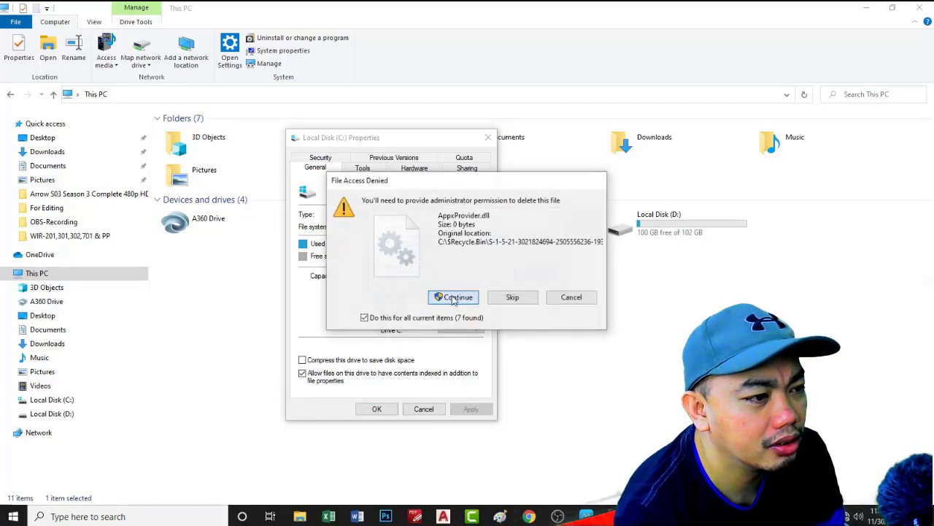
{"action": "left_click", "coordinate": [452, 296]}
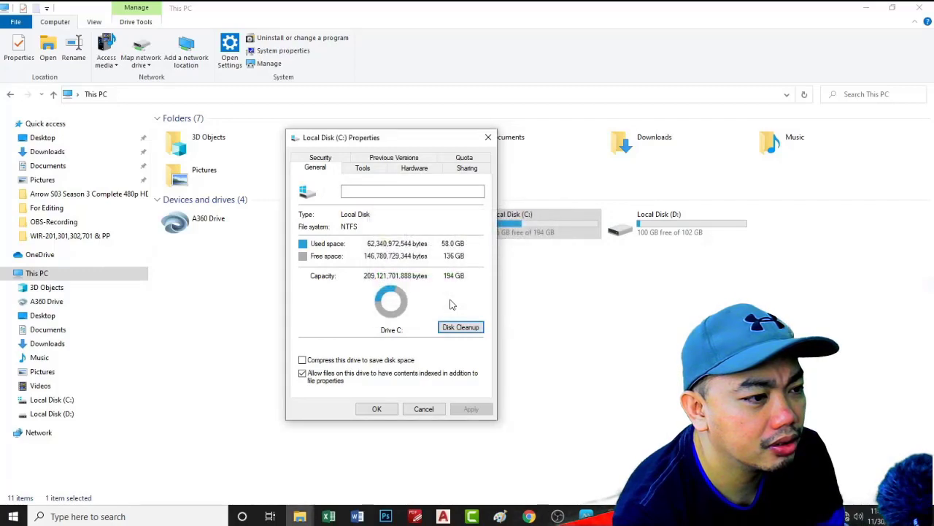
- Close the windows, refresh the desktop and permanently empty the Recycle Bin's 14 items
{"action": "left_click", "coordinate": [373, 410]}
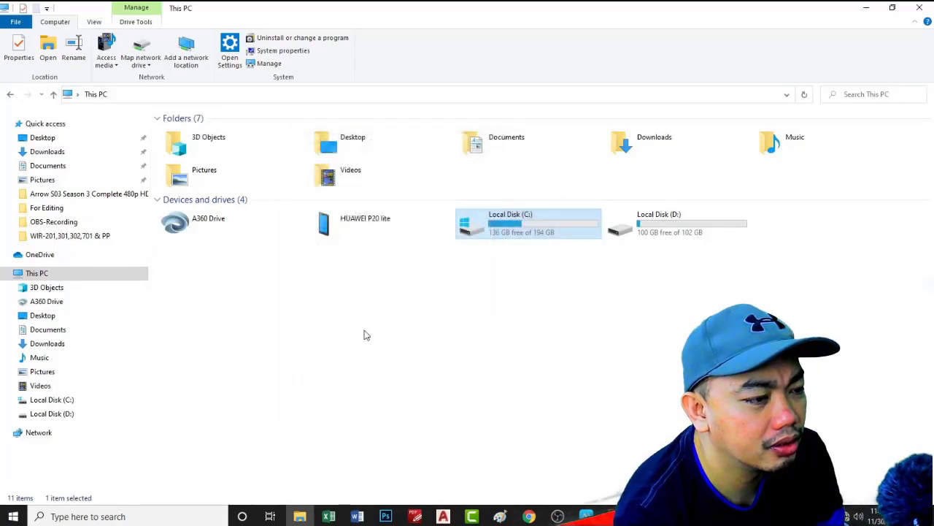
{"action": "left_click", "coordinate": [919, 7]}
{"action": "right_click", "coordinate": [281, 196]}
{"action": "left_click", "coordinate": [314, 230]}
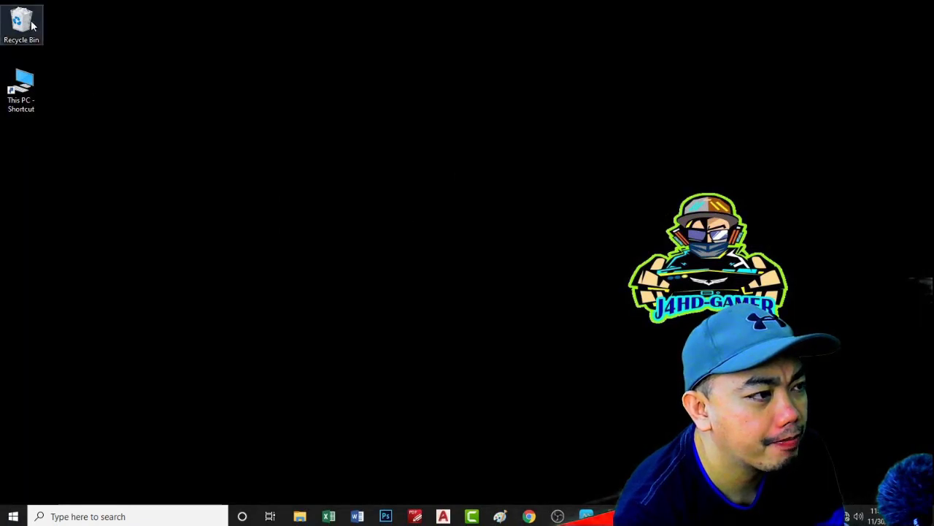
{"action": "right_click", "coordinate": [27, 22]}
{"action": "left_click", "coordinate": [73, 42]}
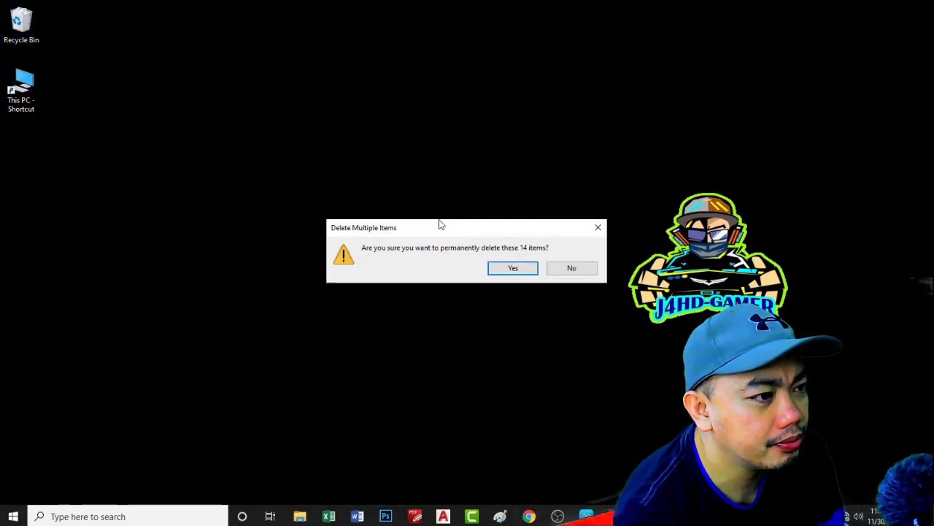
{"action": "left_click", "coordinate": [507, 272]}
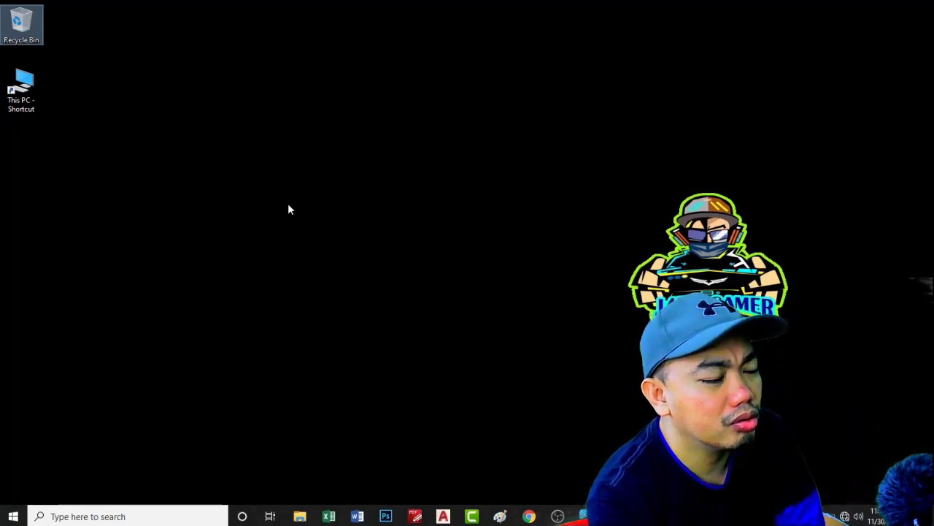
- Send the For Editing folder on drive D to the desktop as a shortcut
{"action": "double_click", "coordinate": [23, 89]}
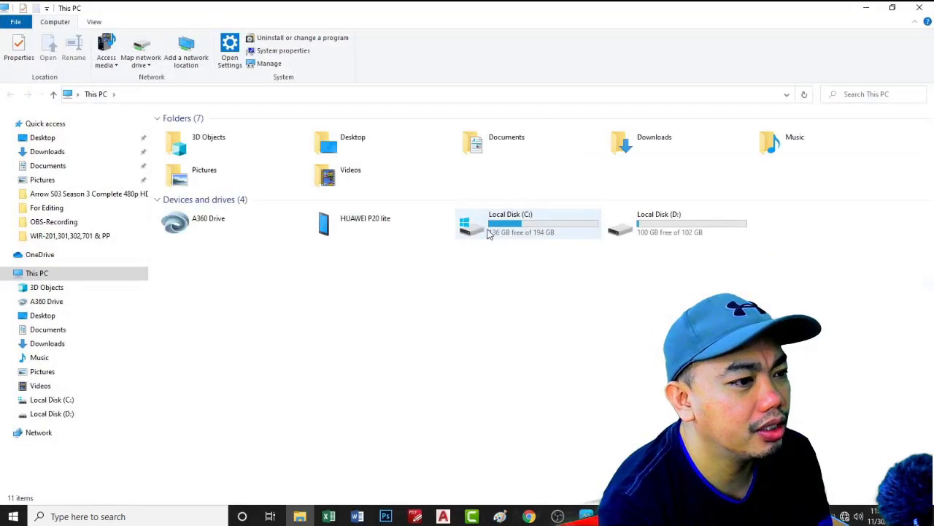
{"action": "double_click", "coordinate": [628, 229]}
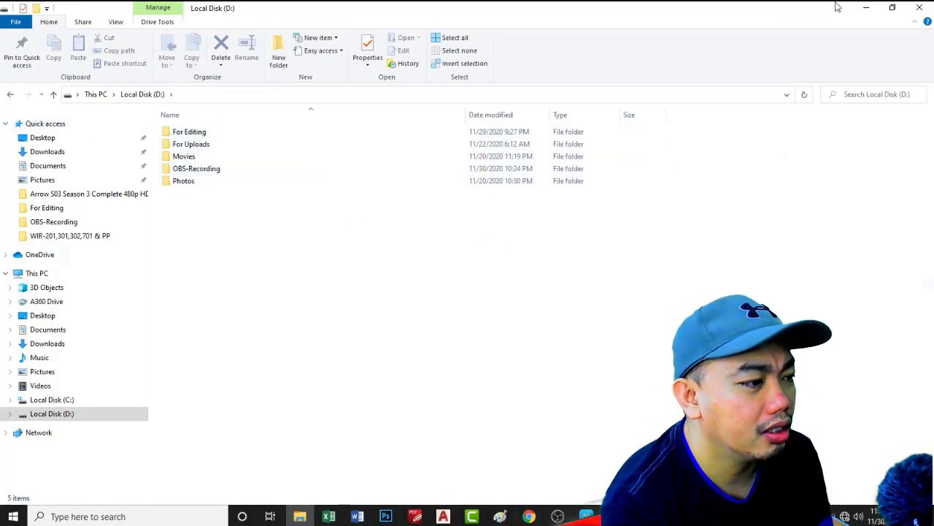
{"action": "left_click", "coordinate": [892, 7]}
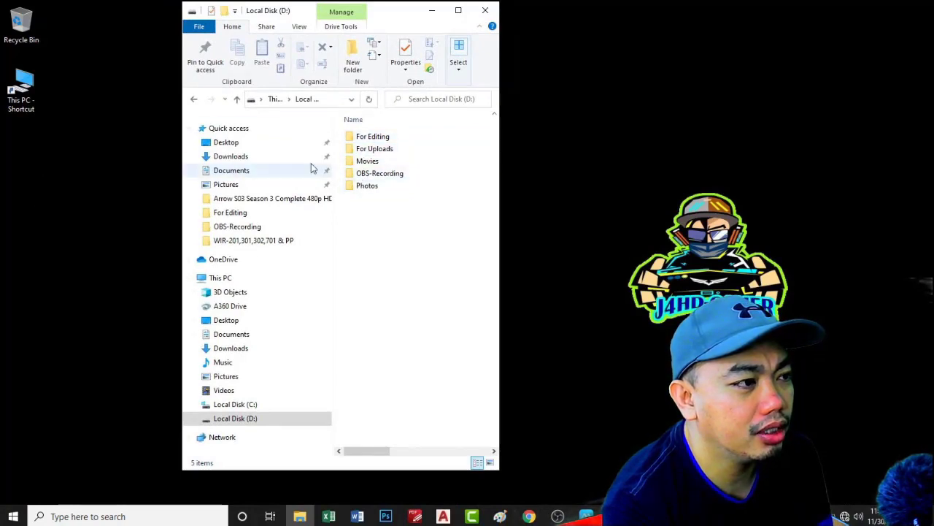
{"action": "right_click", "coordinate": [363, 138]}
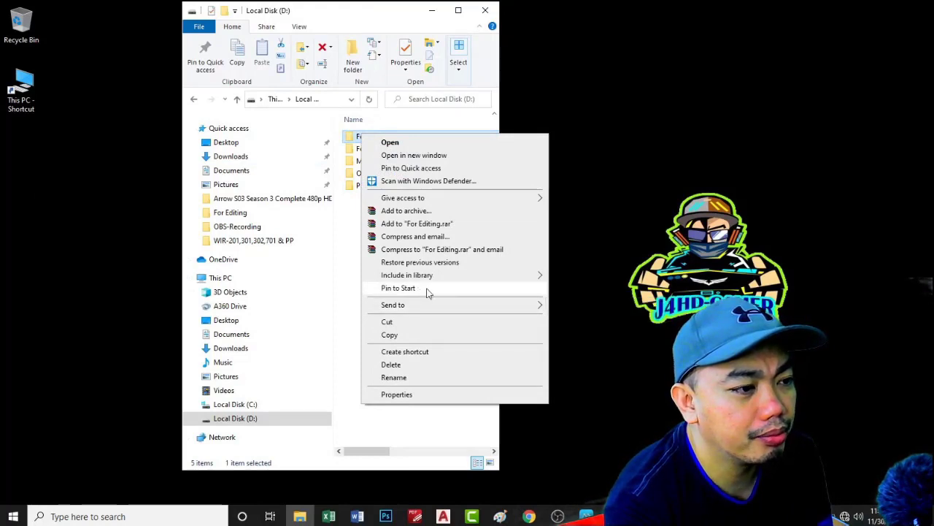
{"action": "mouse_move", "coordinate": [473, 306]}
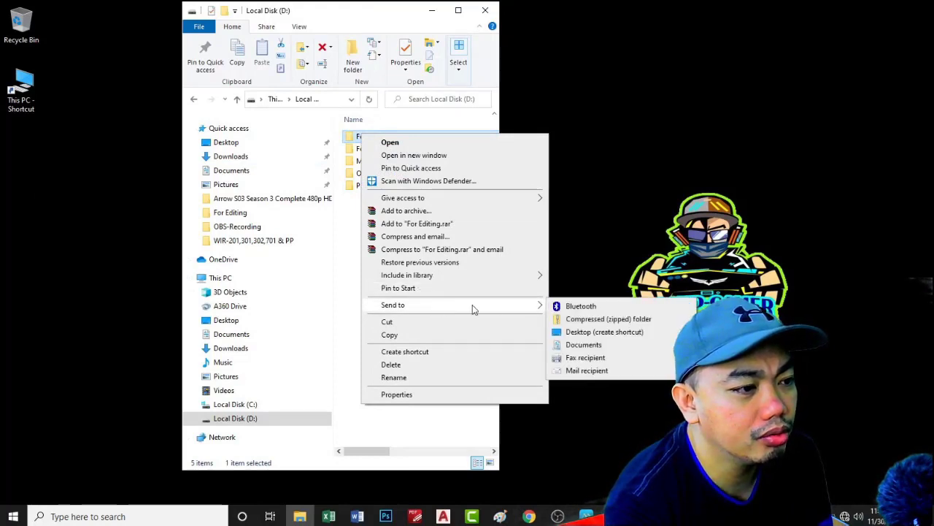
{"action": "left_click", "coordinate": [585, 333]}
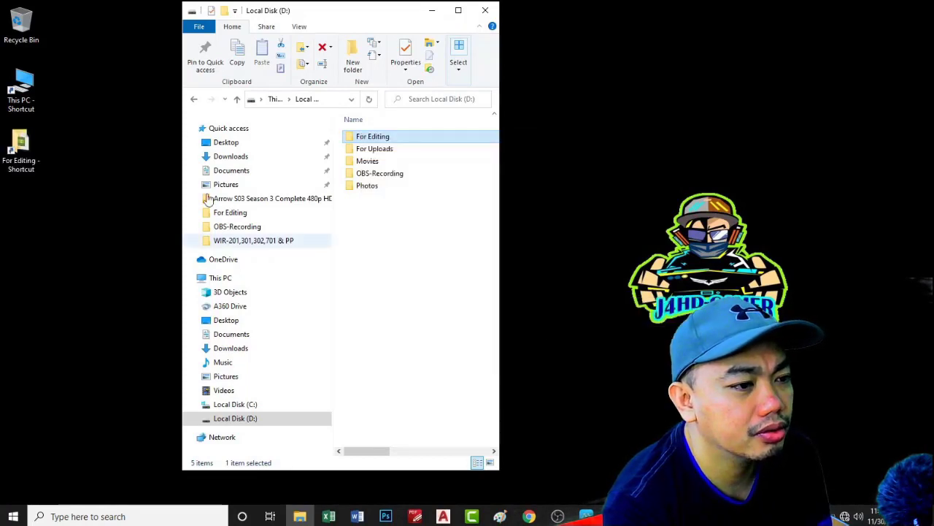
- Test the new For Editing desktop shortcut, then close its window
{"action": "left_click", "coordinate": [432, 10]}
{"action": "double_click", "coordinate": [19, 146]}
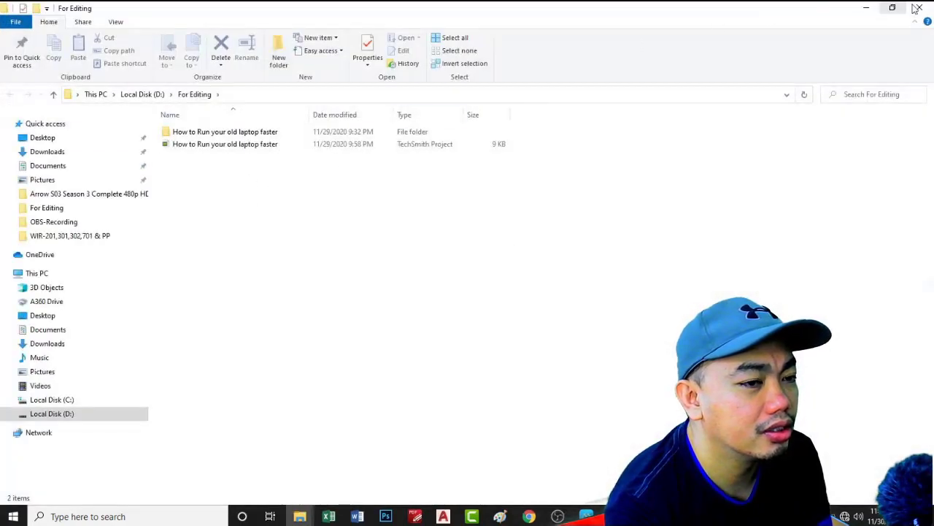
{"action": "left_click", "coordinate": [919, 7]}
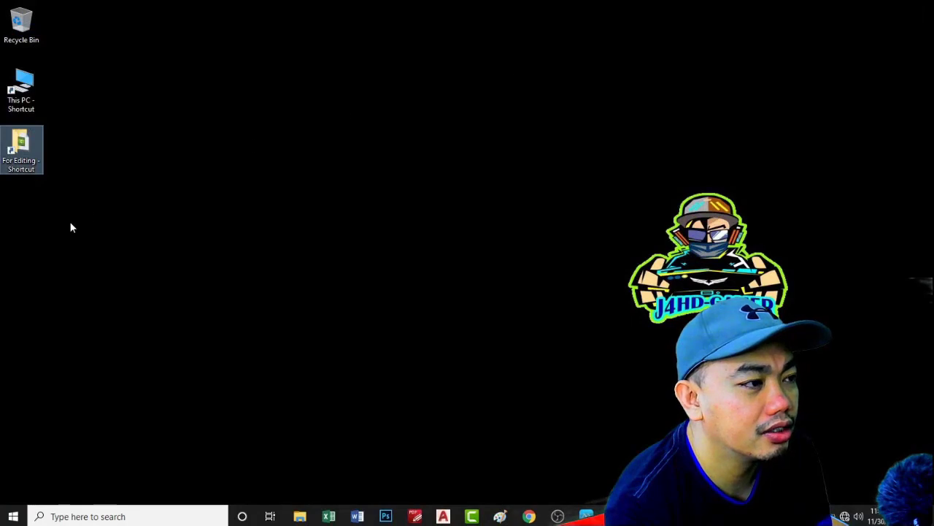
{"action": "double_click", "coordinate": [21, 88]}
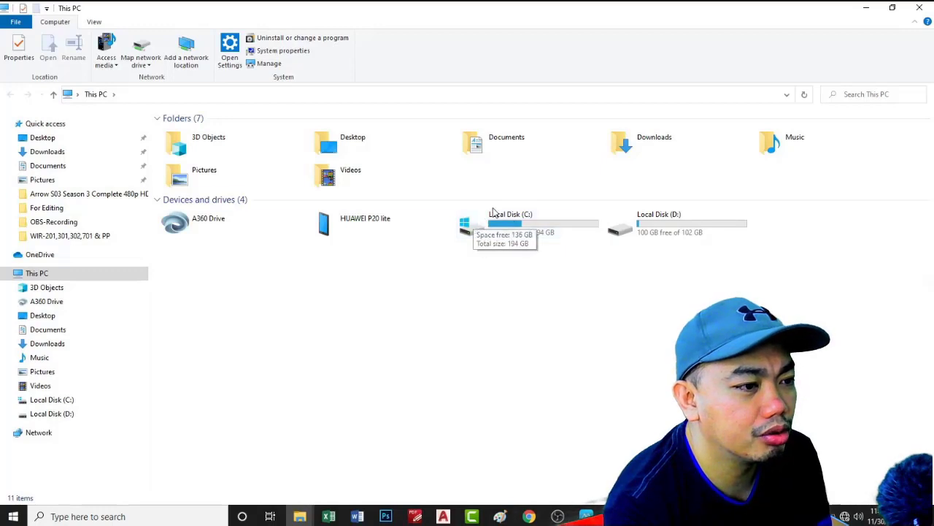
{"action": "mouse_move", "coordinate": [521, 229]}
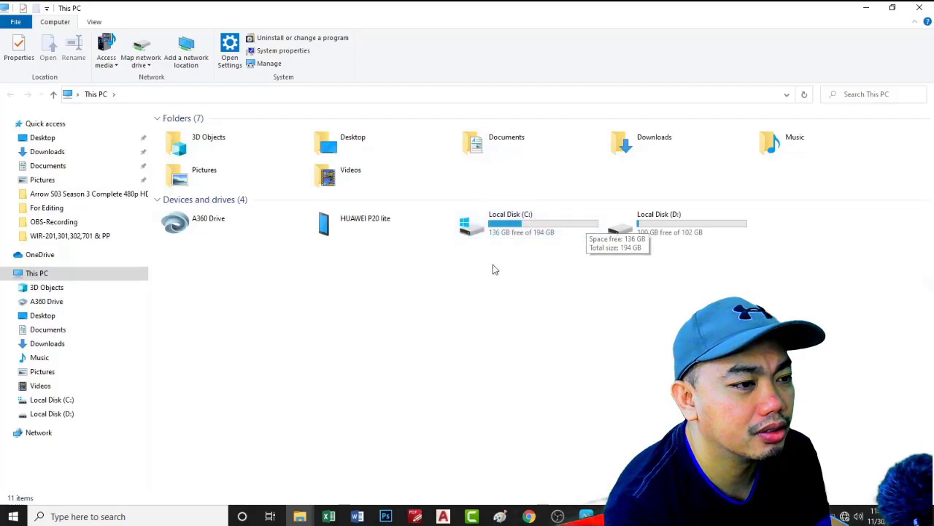
{"action": "left_click", "coordinate": [480, 140]}
{"action": "double_click", "coordinate": [479, 141]}
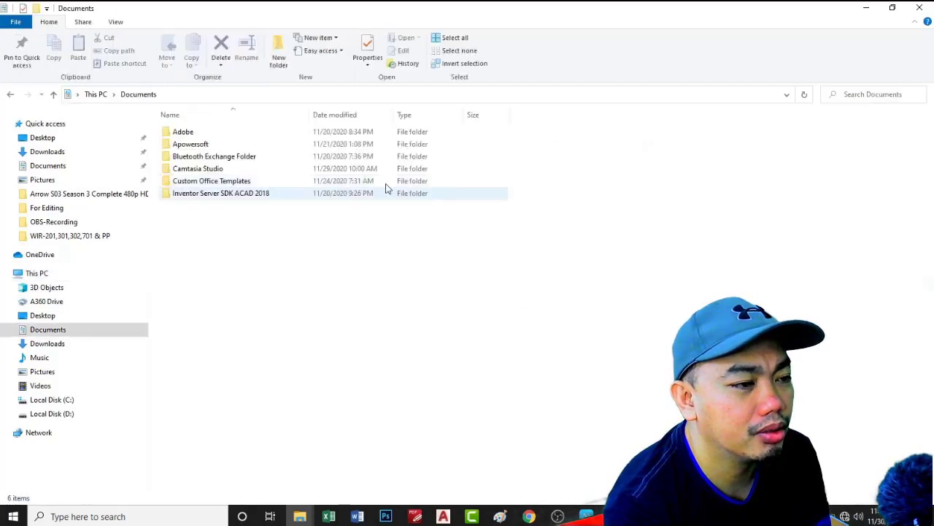
{"action": "left_click", "coordinate": [11, 96]}
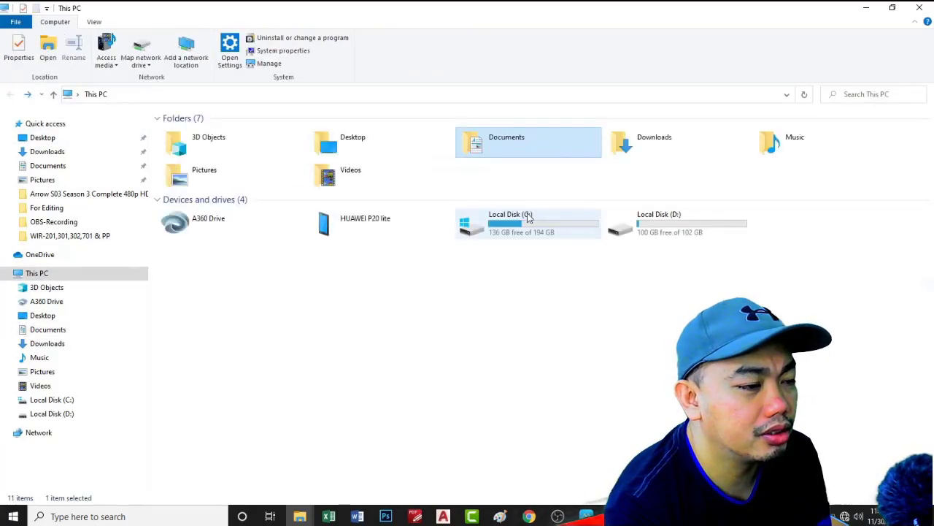
{"action": "double_click", "coordinate": [622, 143]}
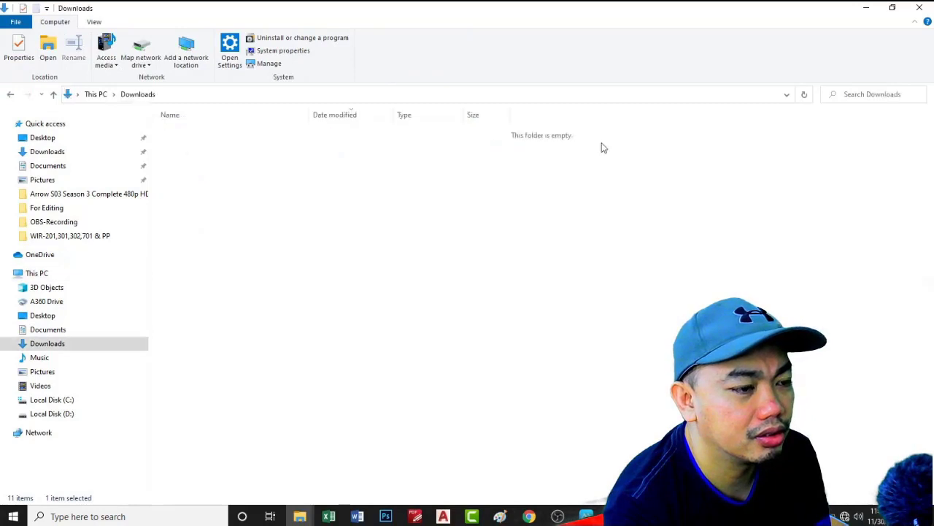
{"action": "left_click", "coordinate": [10, 96]}
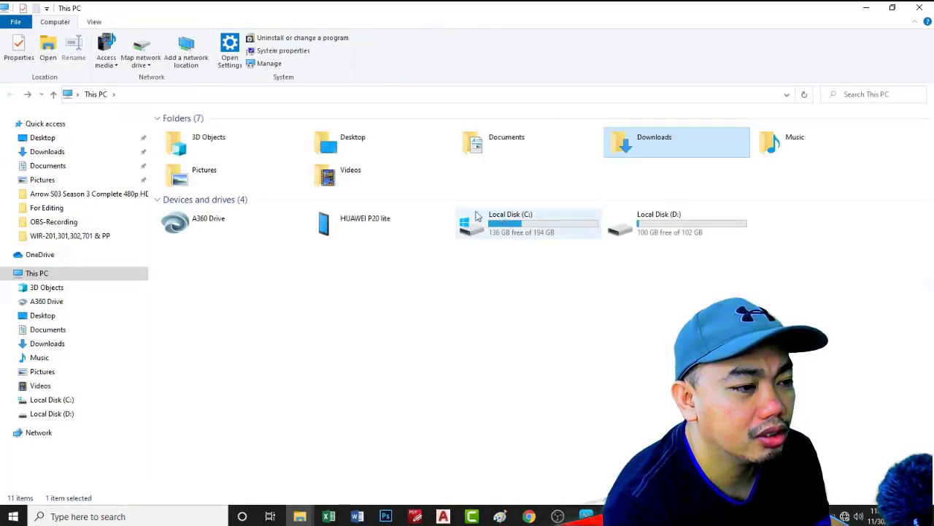
{"action": "double_click", "coordinate": [196, 179]}
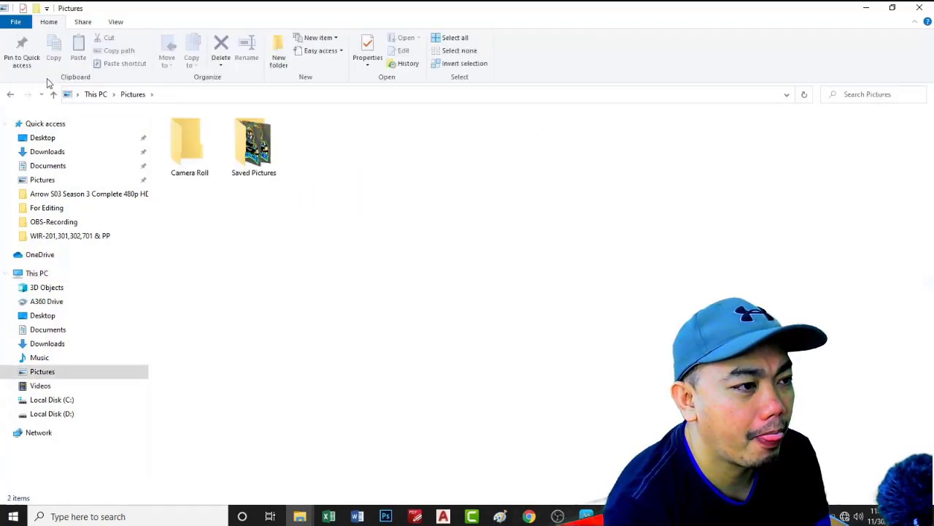
{"action": "left_click", "coordinate": [9, 97]}
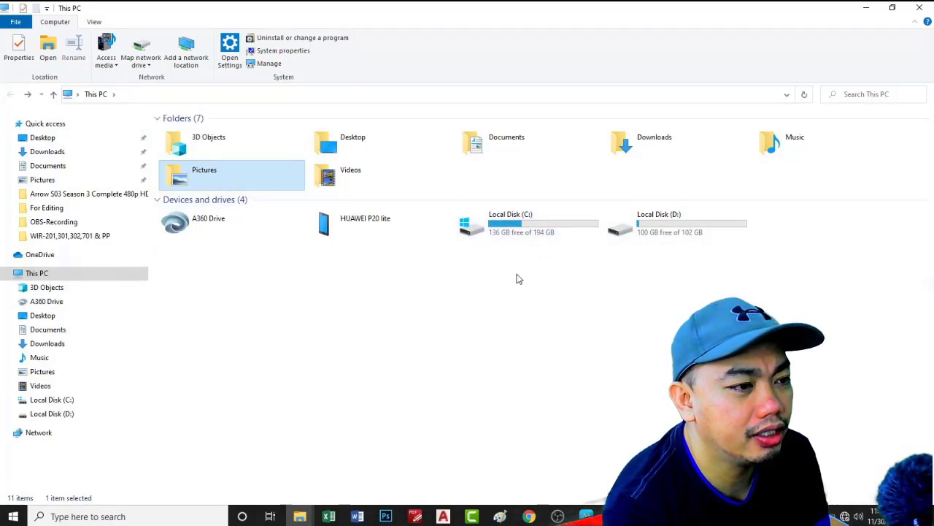
{"action": "left_click", "coordinate": [919, 11]}
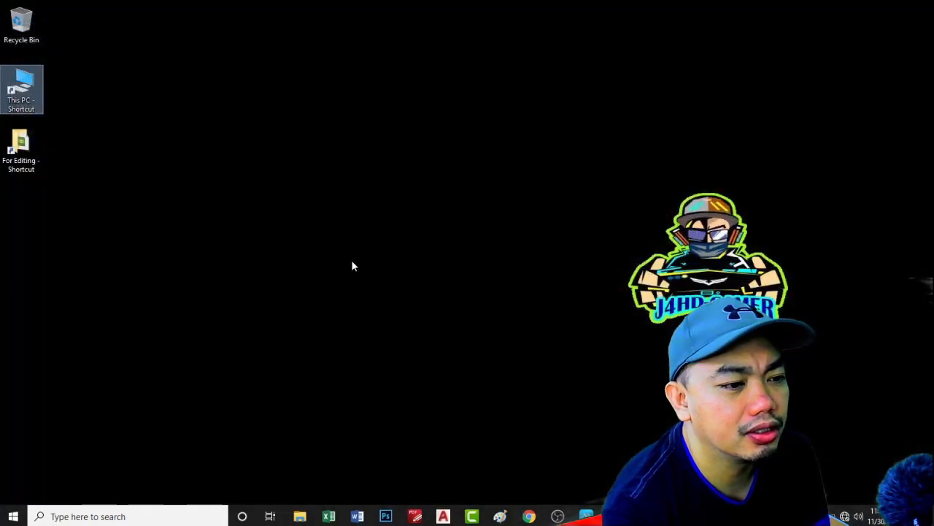